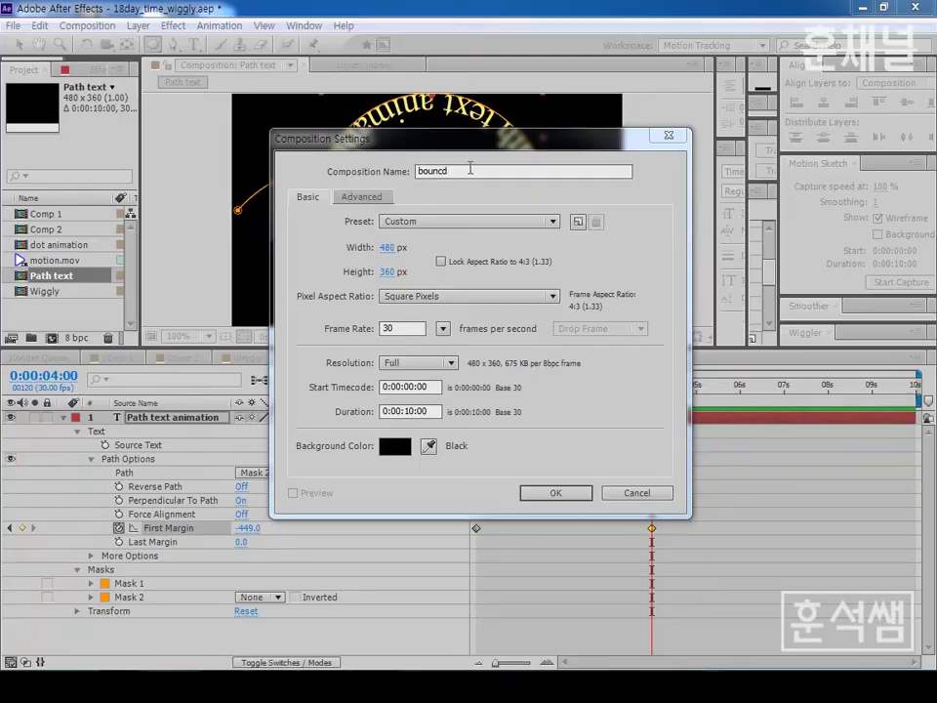
# - Confirm the black 480×360 composition named bounce and enlarge the composition viewer
pyautogui.write('e')
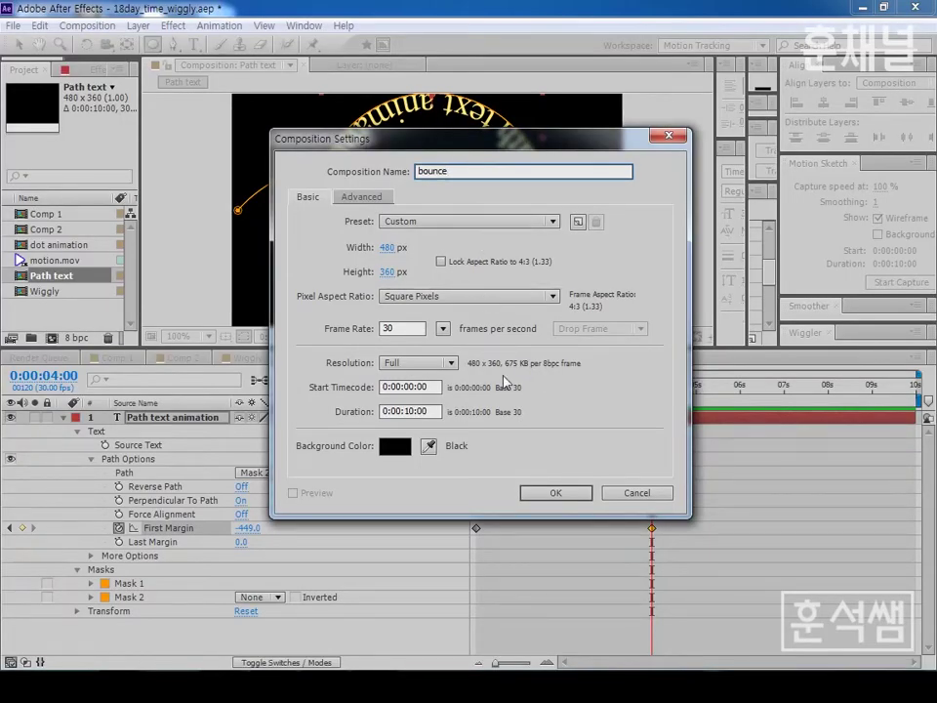
pyautogui.click(549, 494)
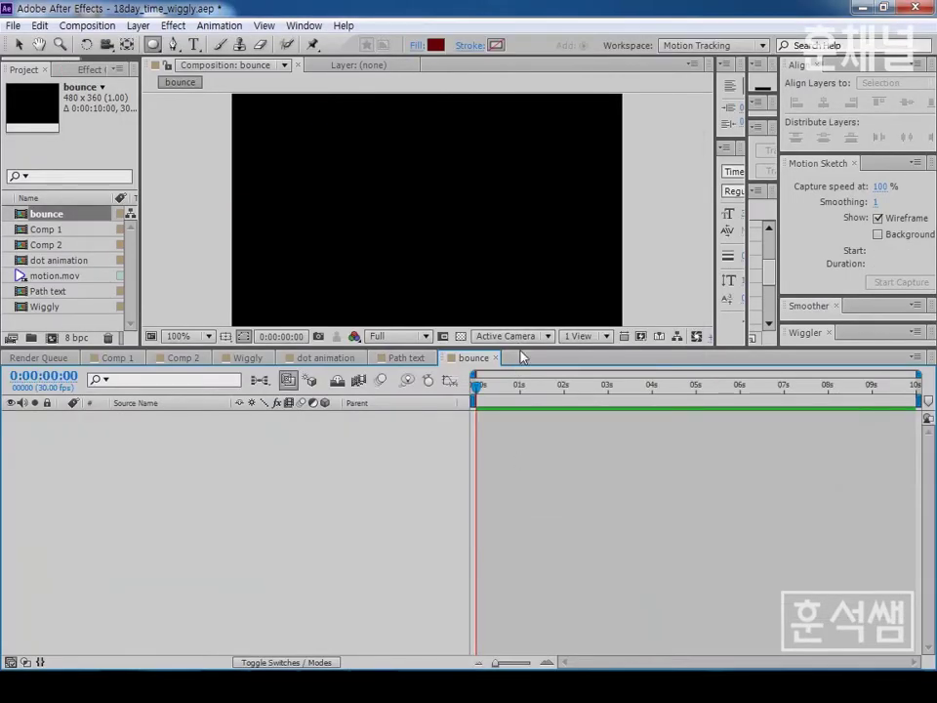
pyautogui.moveTo(521, 346); pyautogui.dragTo(524, 429)
# - Add a text layer near the comp centre reading 'Text Bounce', correcting the mistyped last letter
pyautogui.click(195, 46)
pyautogui.click(403, 261)
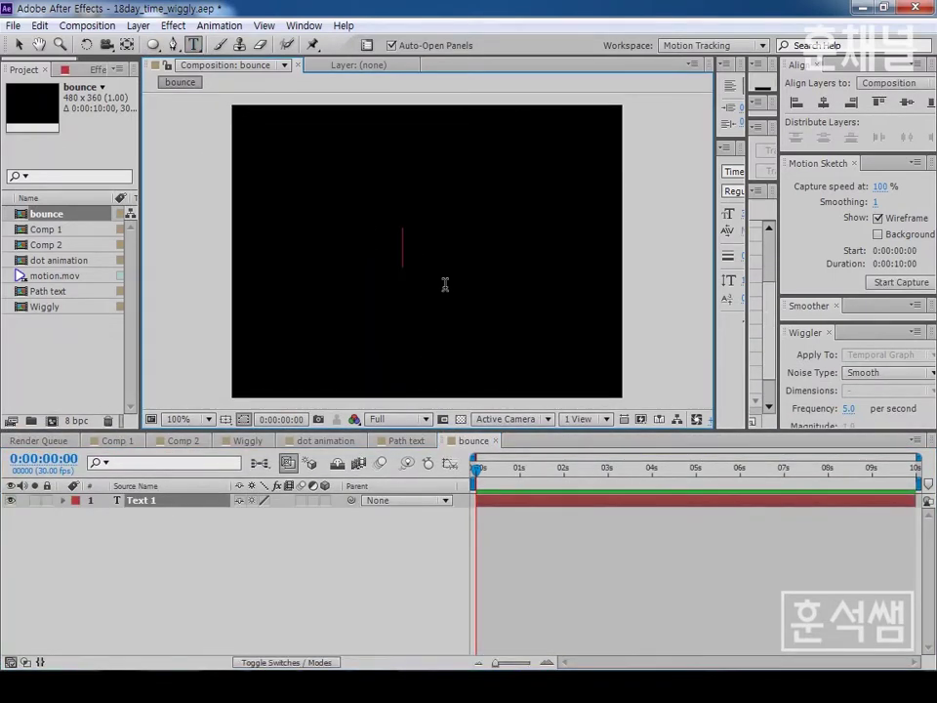
pyautogui.write('Text Bouncd')
pyautogui.press('BackSpace')
pyautogui.write('e')
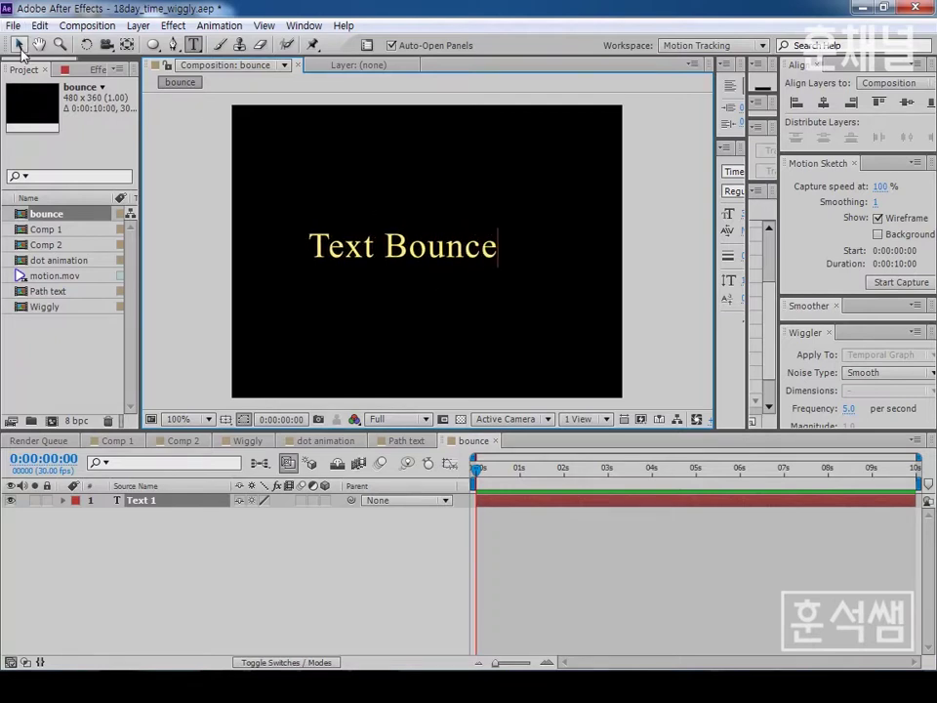
pyautogui.click(18, 44)
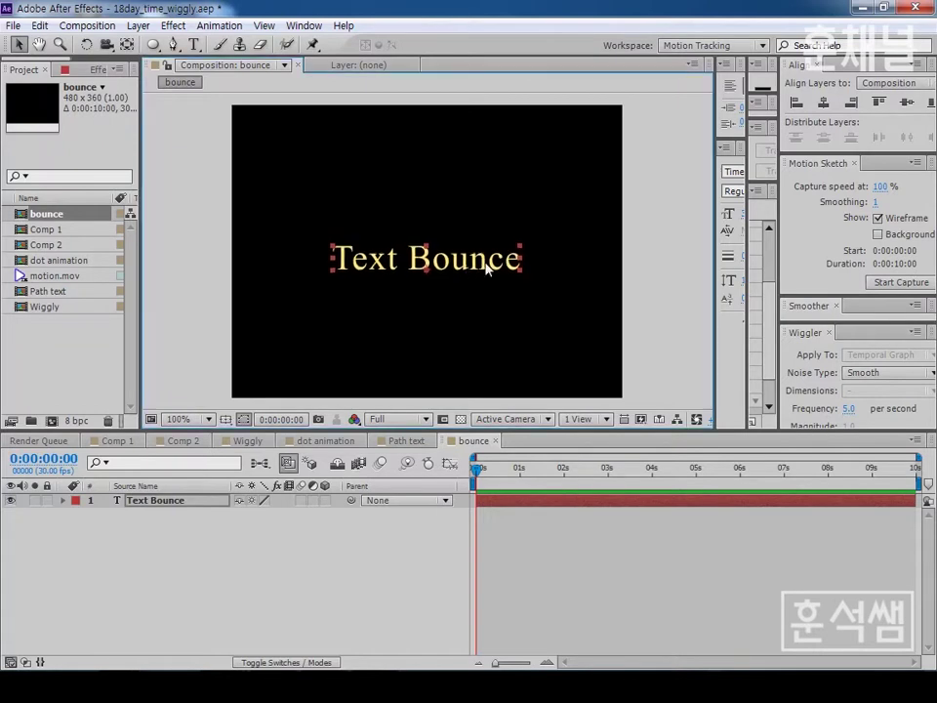
# - Set the text to 40 px, centre it vertically, and place a first mask point left of it
pyautogui.moveTo(713, 246)
pyautogui.mouseDown()
pyautogui.moveTo(618, 246)
pyautogui.moveTo(661, 216)
pyautogui.mouseUp()
pyautogui.click(659, 213)
pyautogui.write('40')
pyautogui.press('Return')
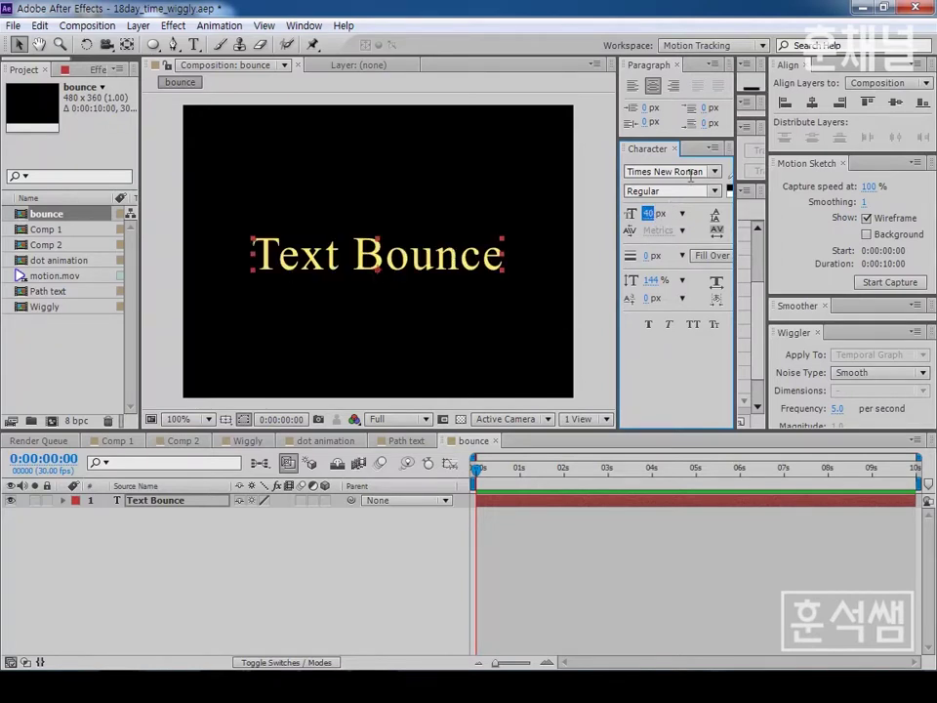
pyautogui.click(899, 104)
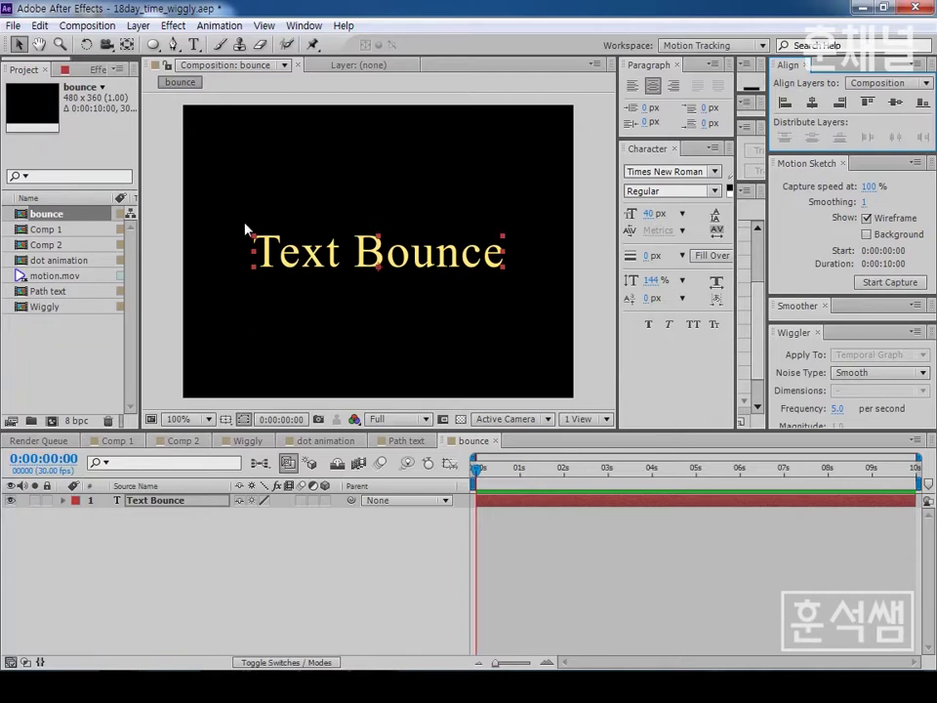
pyautogui.click(173, 44)
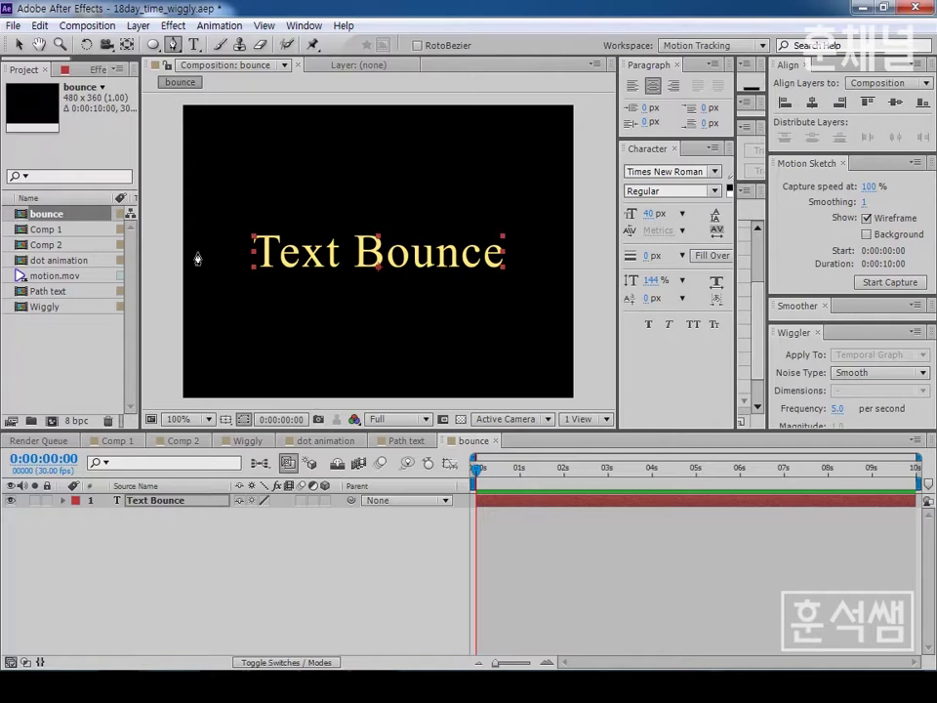
pyautogui.click(196, 253)
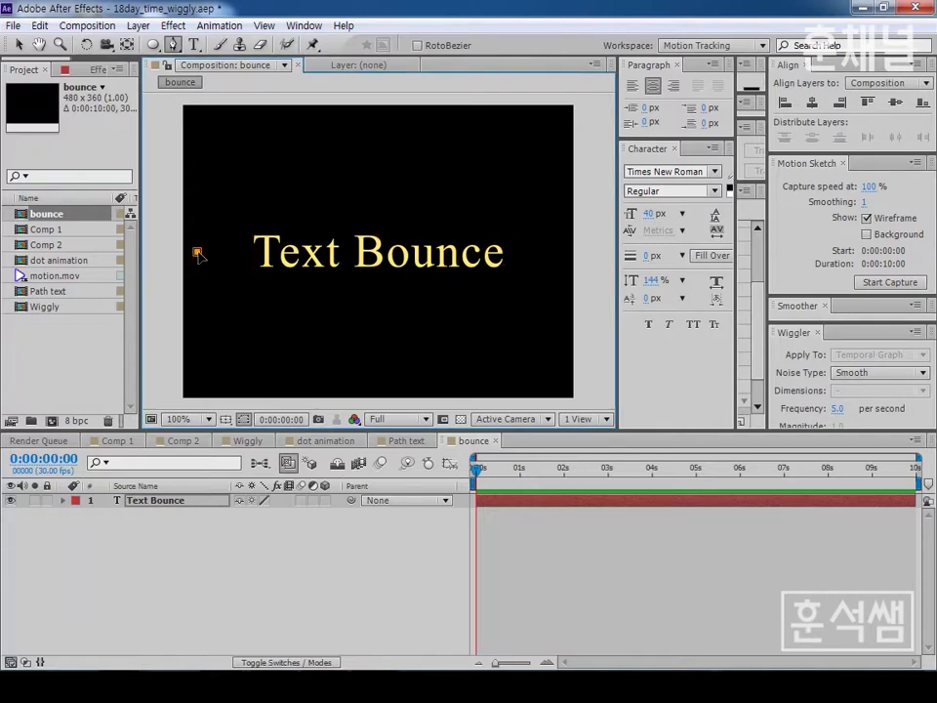
# - Add a second mask point right of the text curving the path downward, then zoom to 50%
pyautogui.moveTo(558, 250)
pyautogui.mouseDown()
pyautogui.moveTo(640, 179)
pyautogui.moveTo(769, 115)
pyautogui.mouseUp()
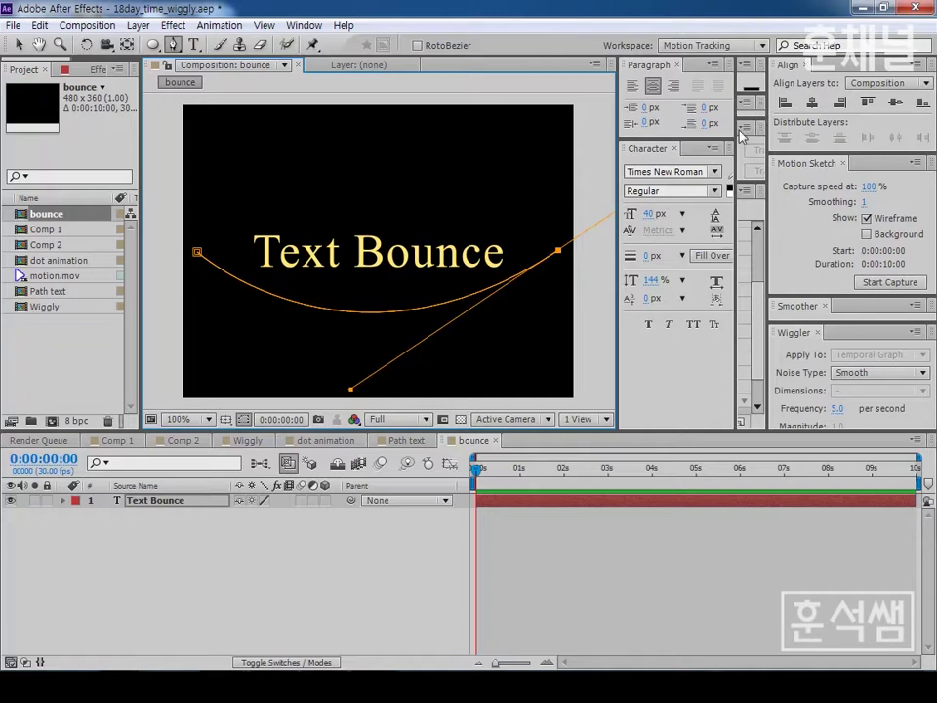
pyautogui.press(',')
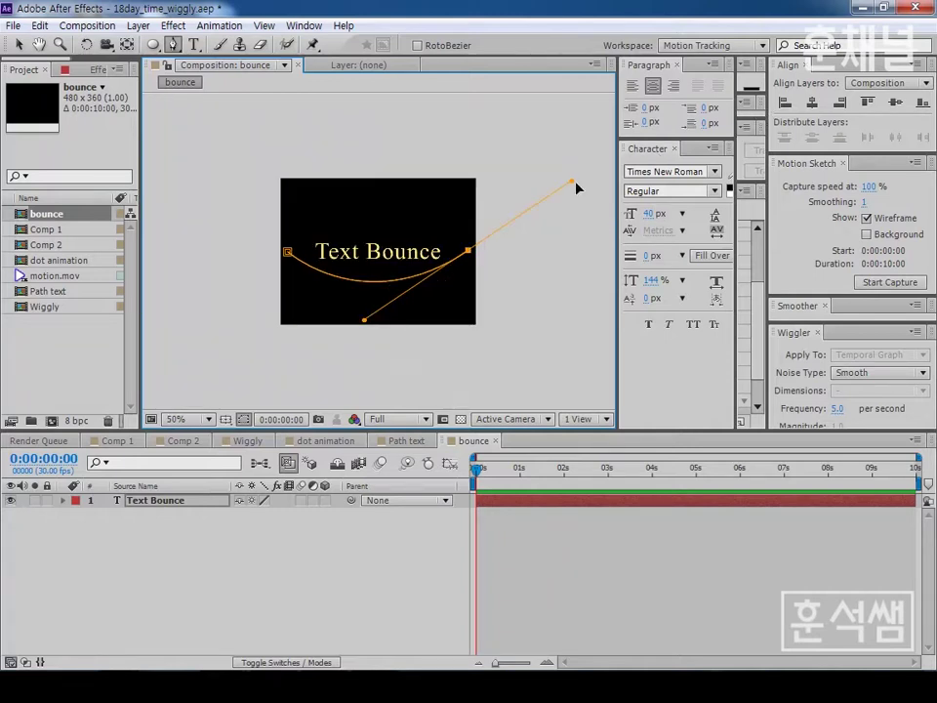
# - Expand Mask 1 and set its first Mask Path keyframe at 0:00:00:00
pyautogui.click(65, 501)
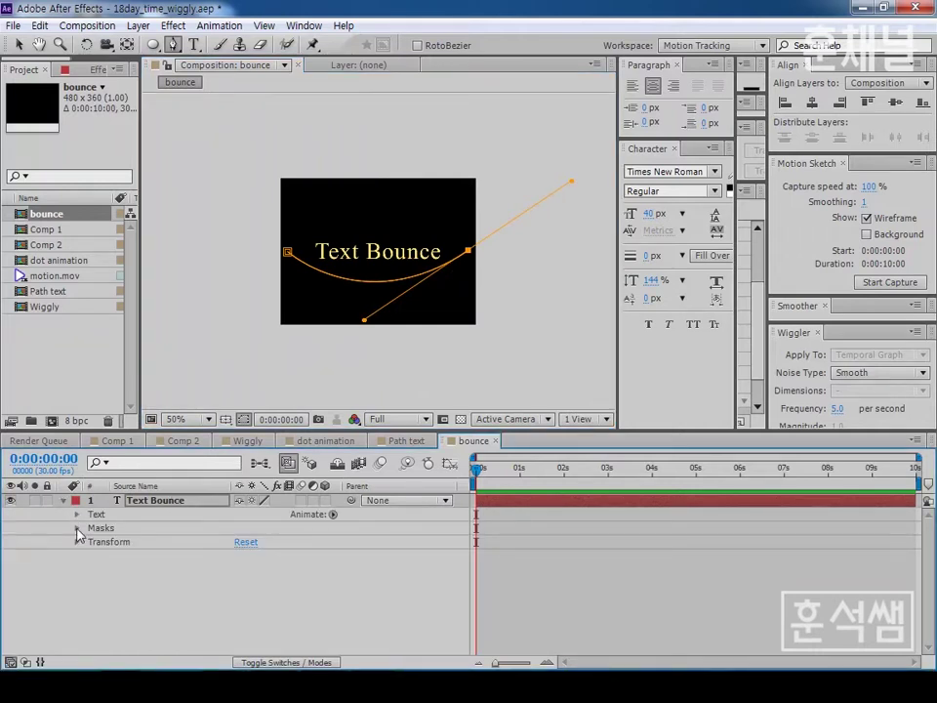
pyautogui.click(77, 528)
pyautogui.click(90, 543)
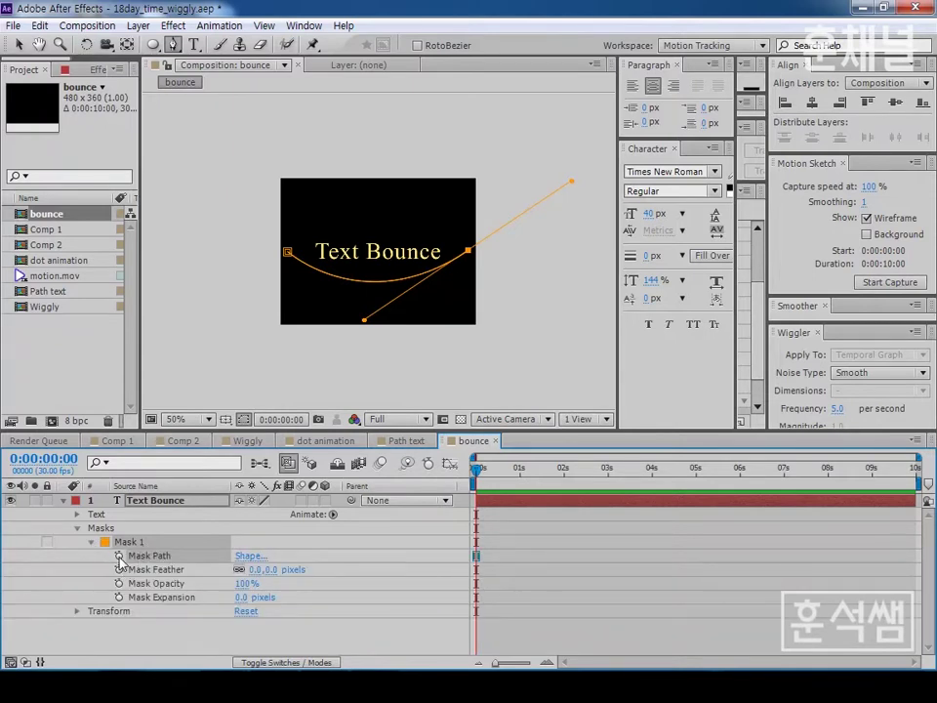
pyautogui.click(118, 555)
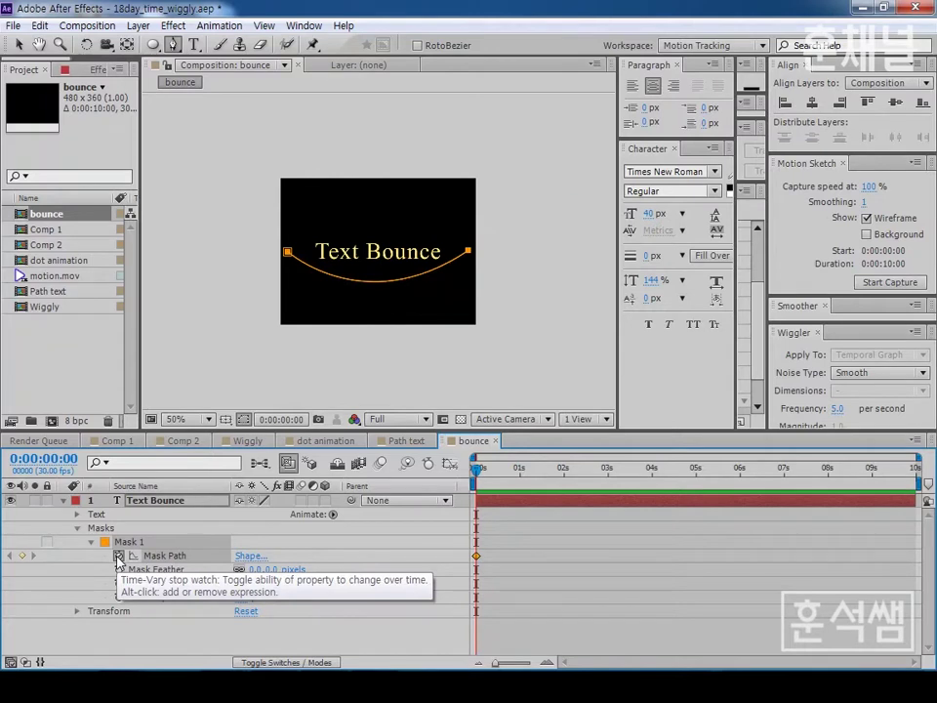
pyautogui.click(62, 459)
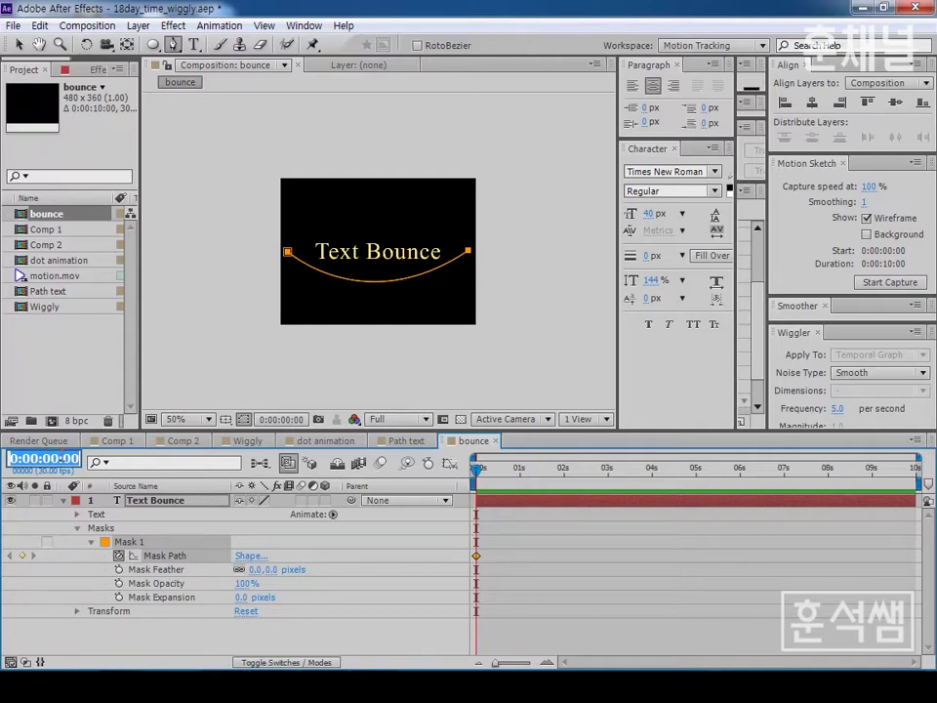
# - Add a second Mask Path keyframe at 0:00:03:00
pyautogui.write('300')
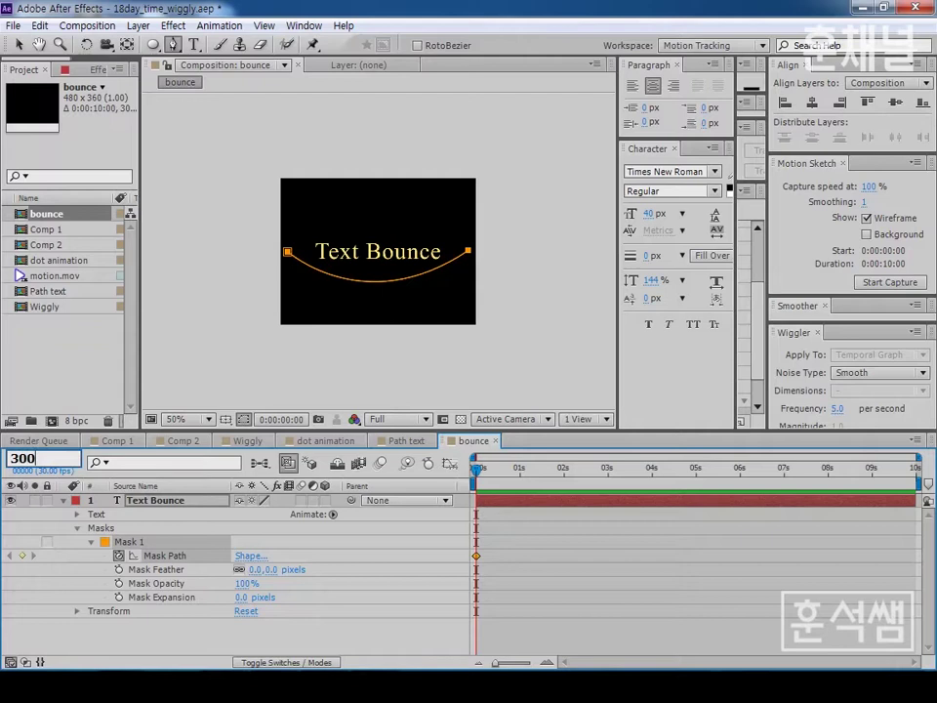
pyautogui.press('Return')
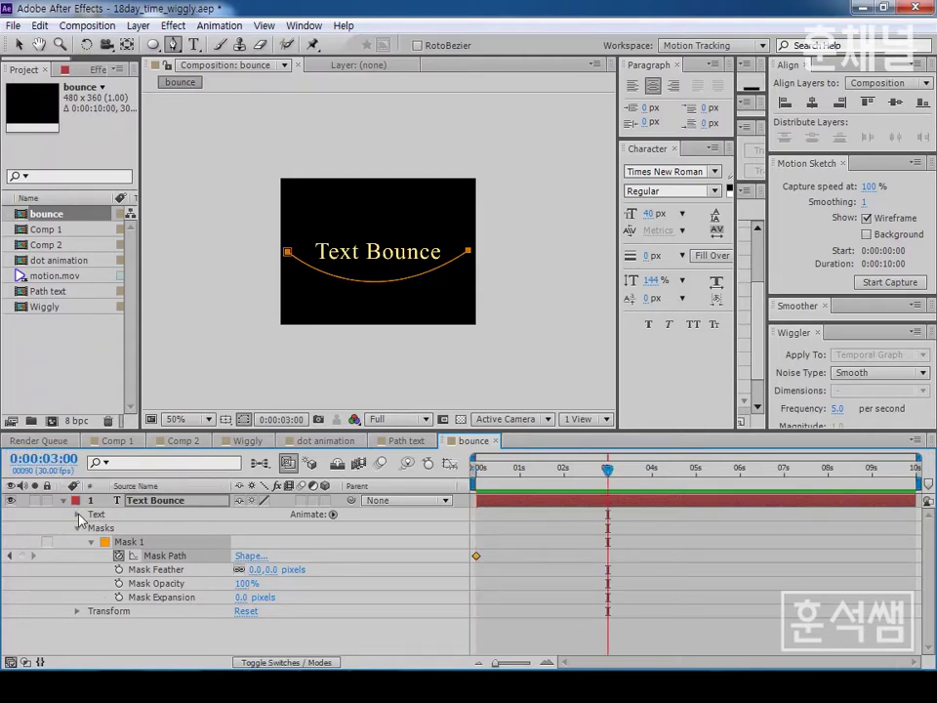
pyautogui.click(23, 556)
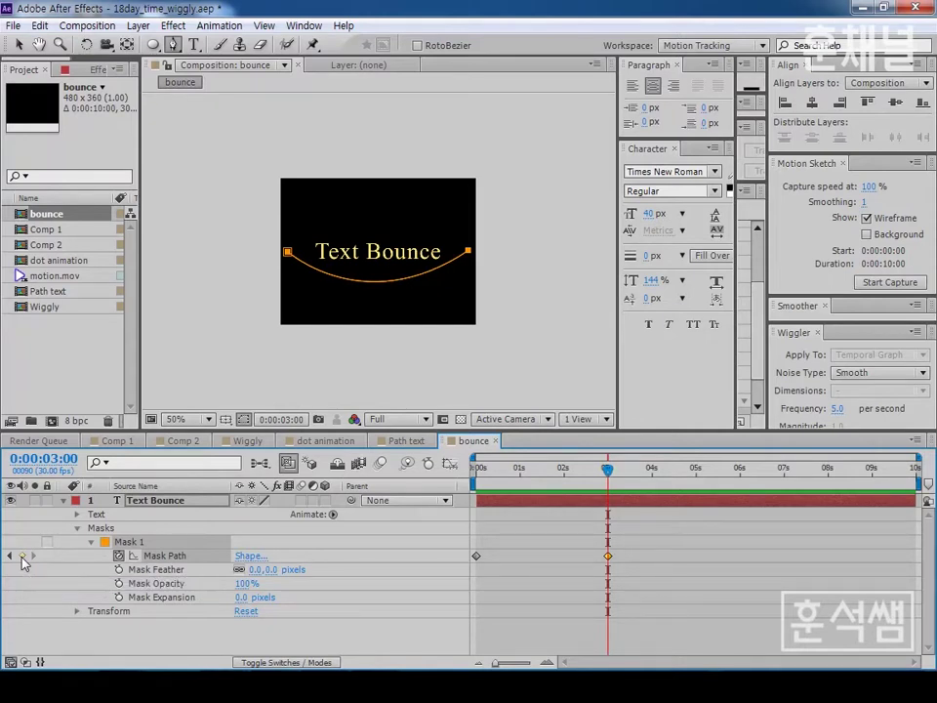
# - Move the current time to 0:00:01:15
pyautogui.press('Home')
pyautogui.moveTo(475, 470); pyautogui.dragTo(602, 471)
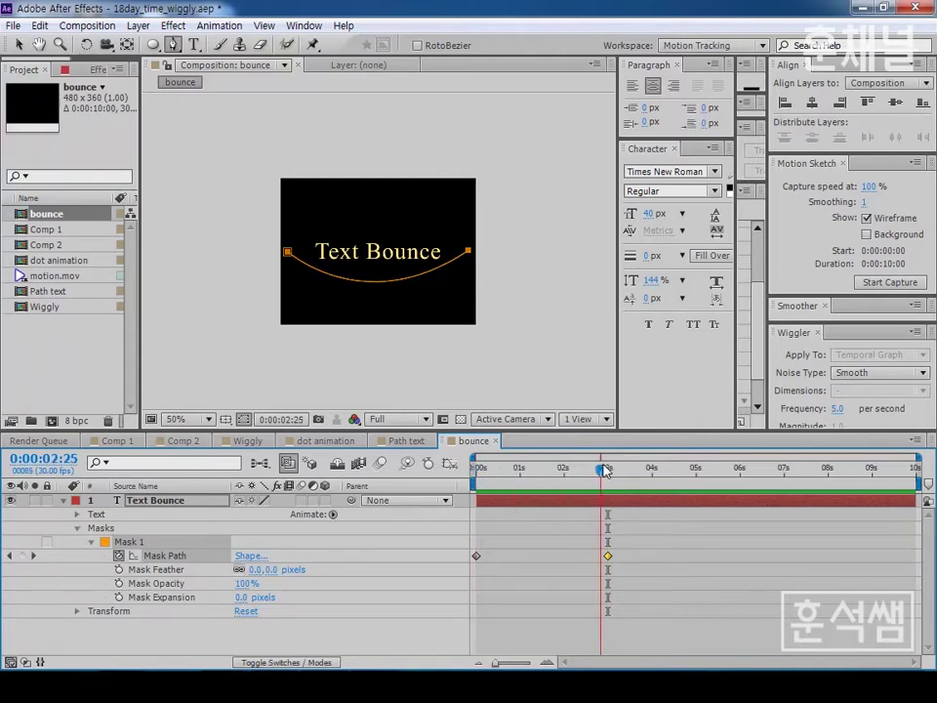
pyautogui.moveTo(605, 472); pyautogui.dragTo(544, 472)
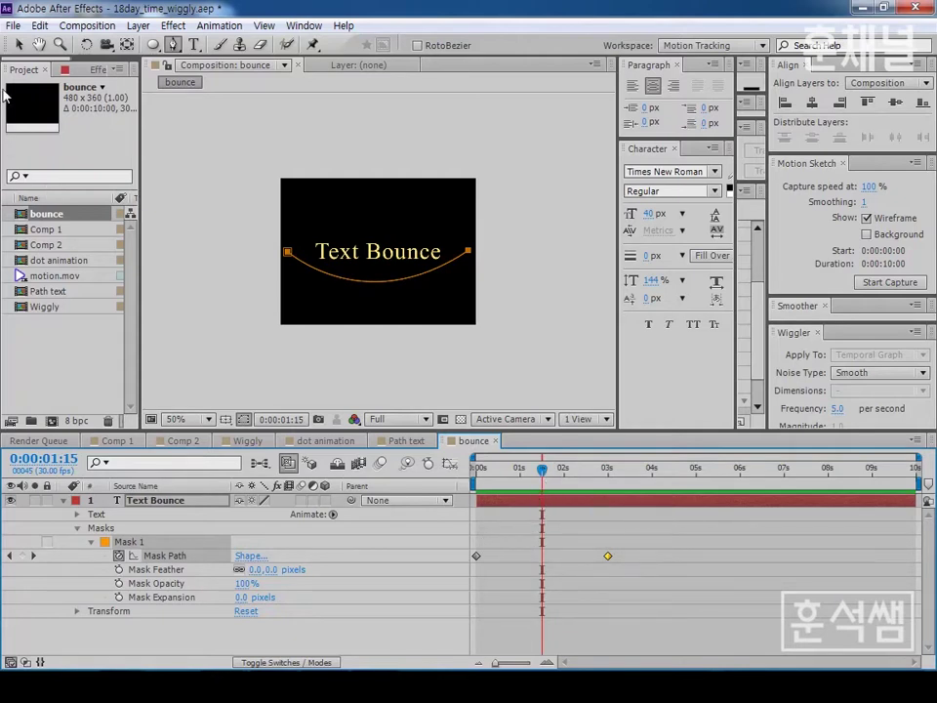
pyautogui.click(20, 44)
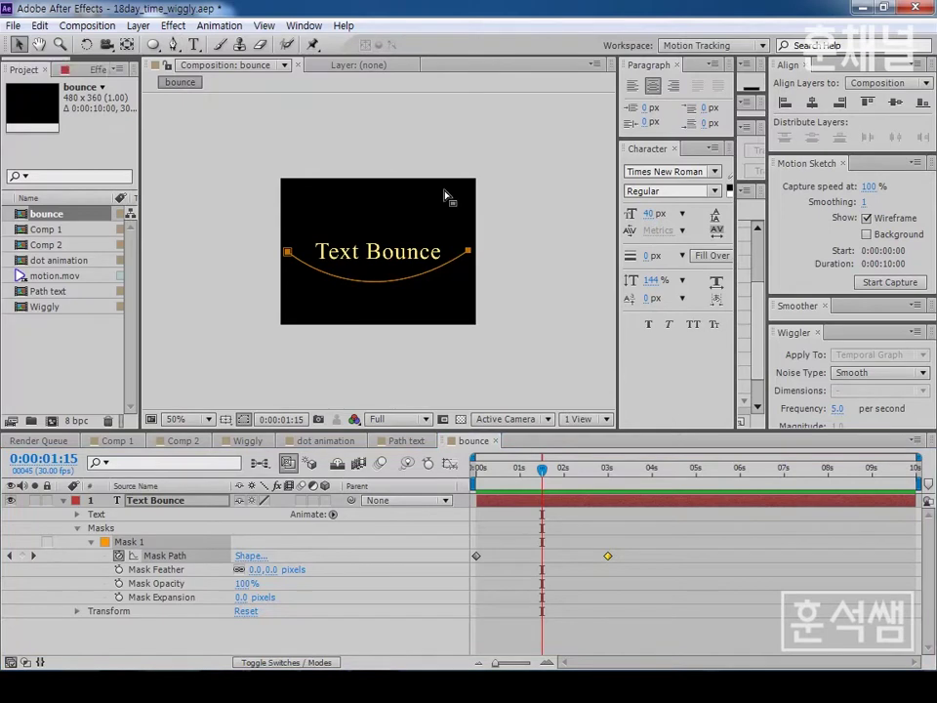
# - At 0:00:01:15, drag the right vertex's handle up to arch the mask over the text, then preview
pyautogui.click(469, 259)
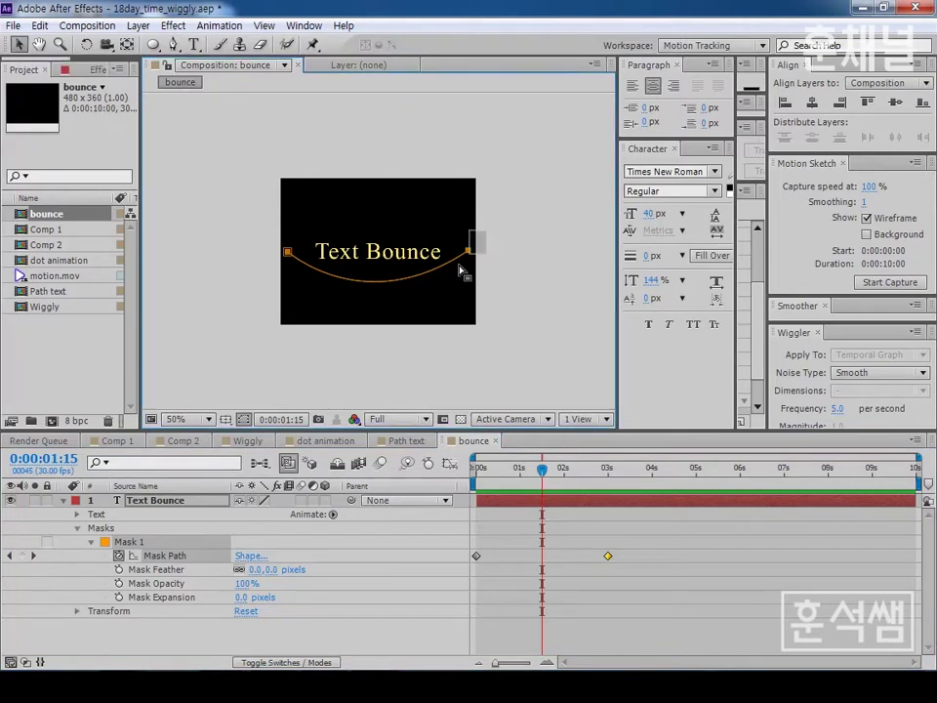
pyautogui.click(467, 254)
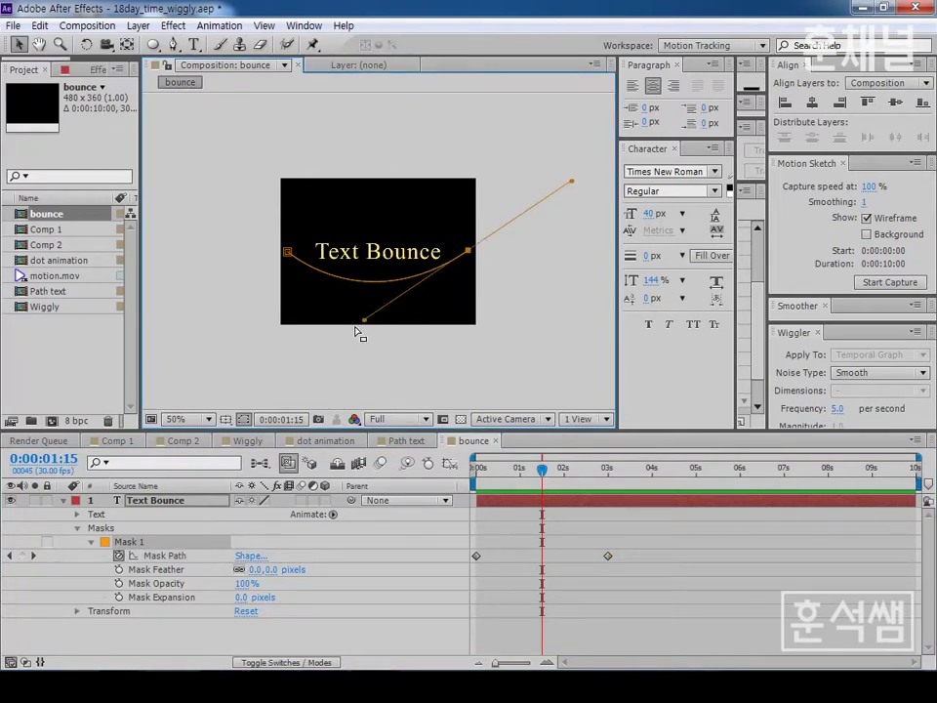
pyautogui.moveTo(365, 320); pyautogui.dragTo(370, 194)
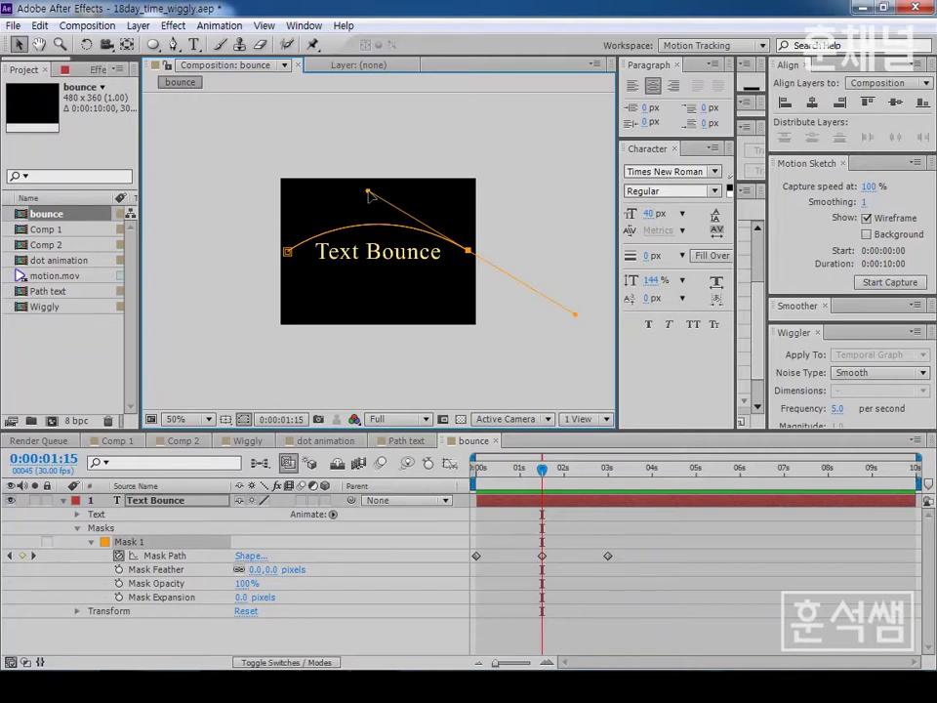
pyautogui.click(478, 477)
pyautogui.press('space')
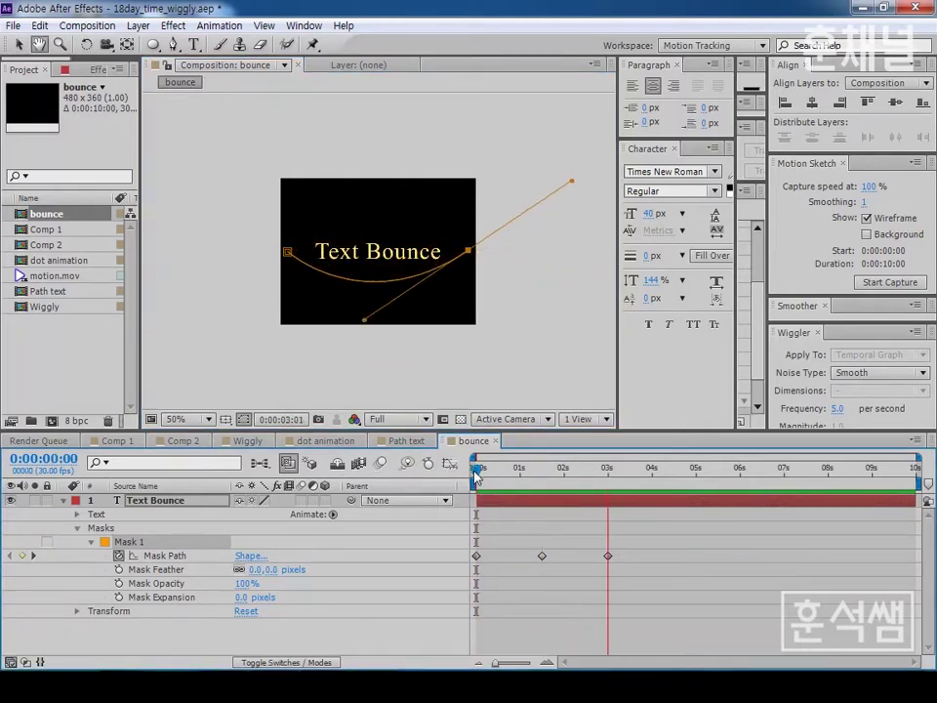
pyautogui.moveTo(476, 476)
pyautogui.mouseDown()
pyautogui.moveTo(571, 477)
pyautogui.moveTo(544, 484)
pyautogui.mouseUp()
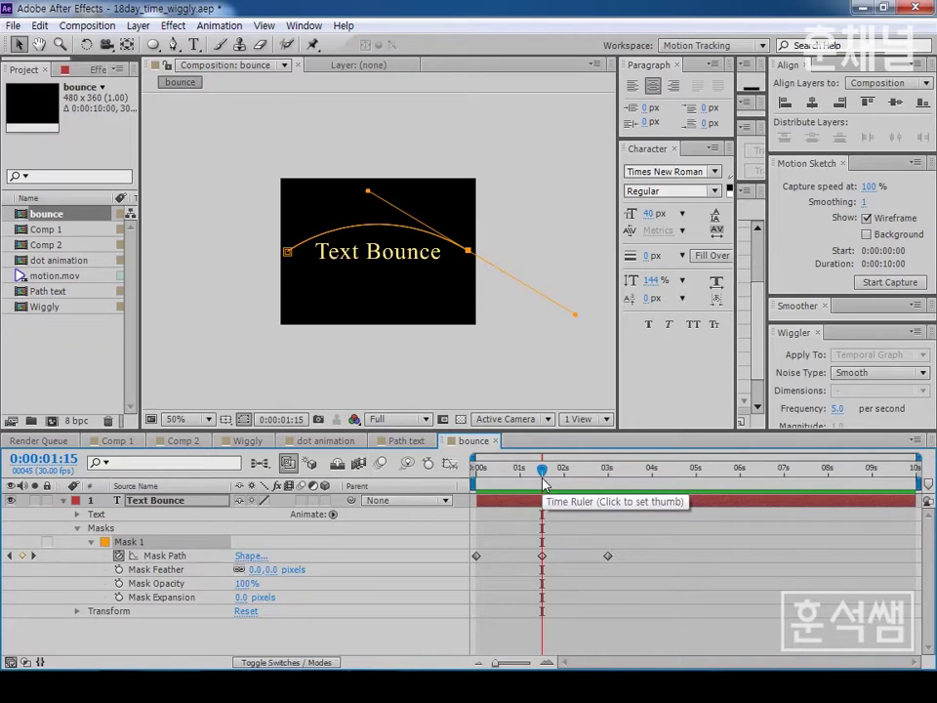
pyautogui.press('/')
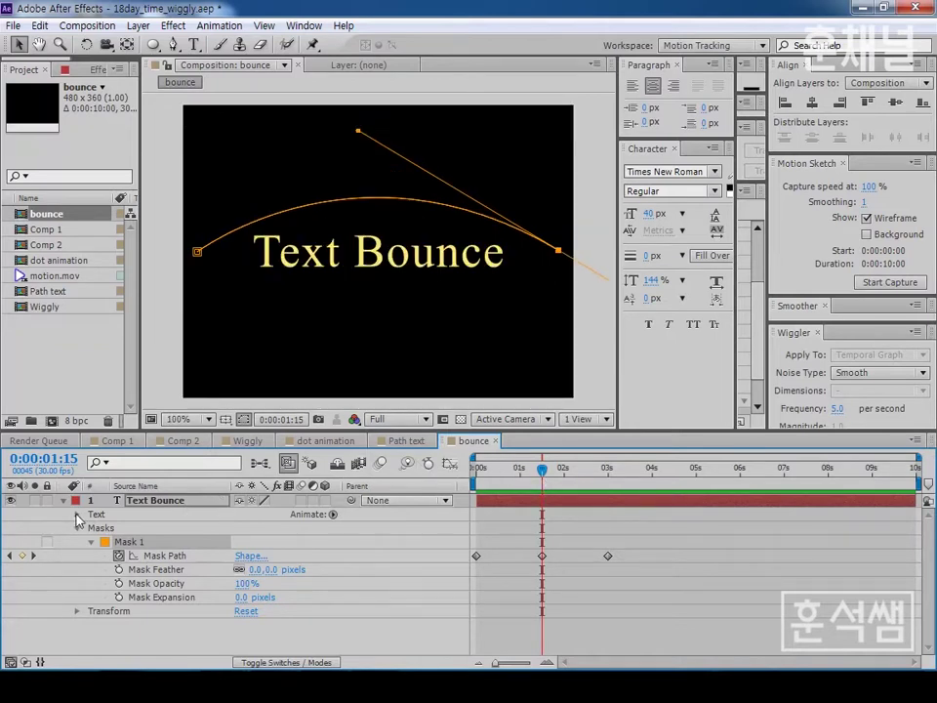
# - Set the text's Path Options path to Mask 1
pyautogui.click(77, 513)
pyautogui.click(91, 541)
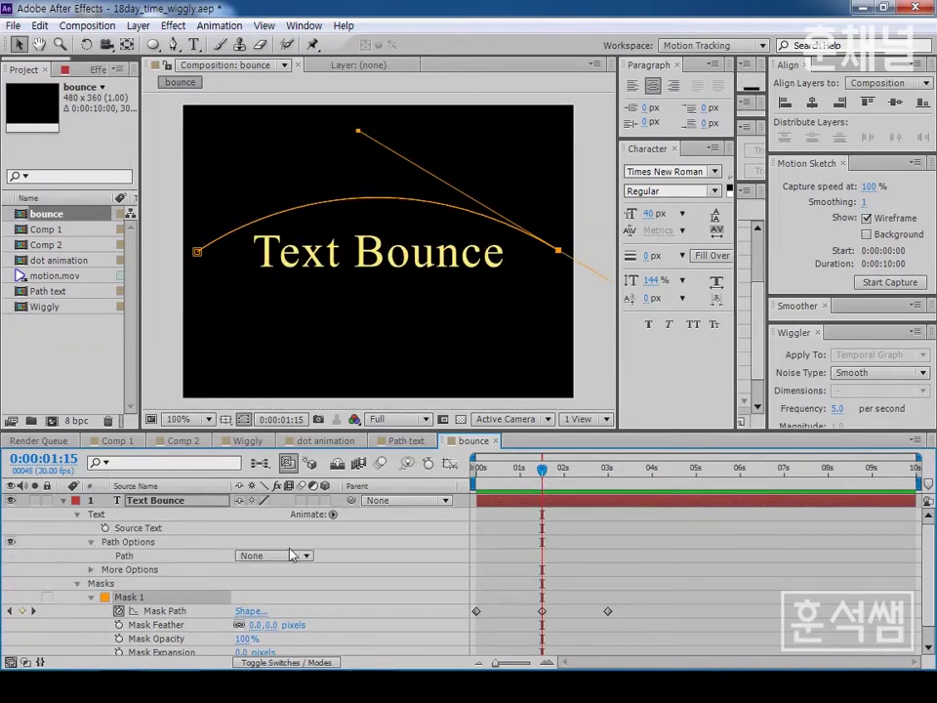
pyautogui.click(302, 559)
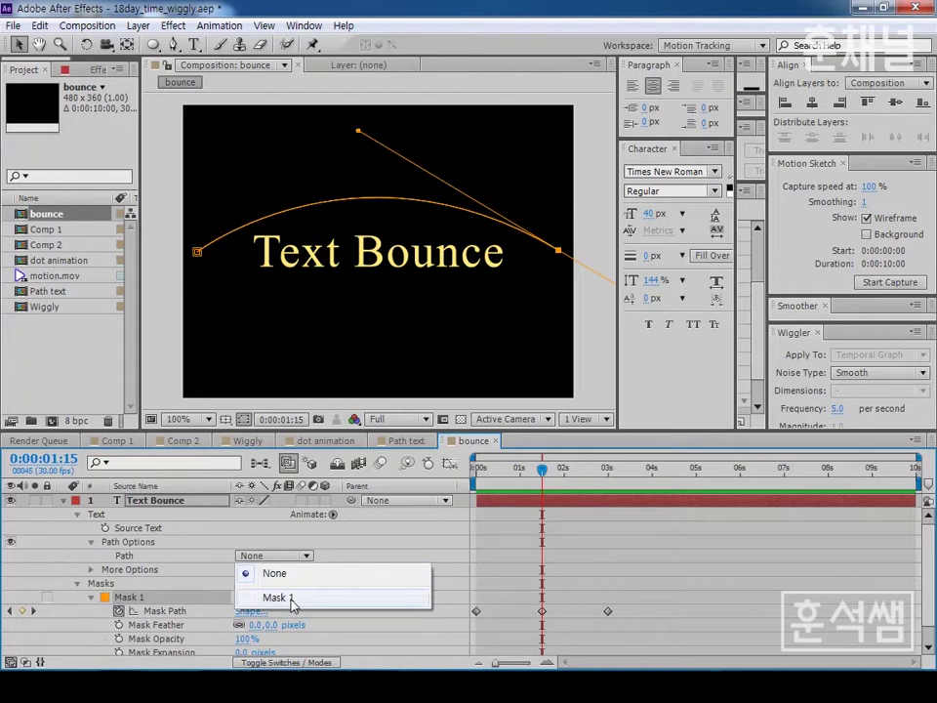
pyautogui.click(291, 599)
pyautogui.moveTo(542, 469); pyautogui.dragTo(458, 475)
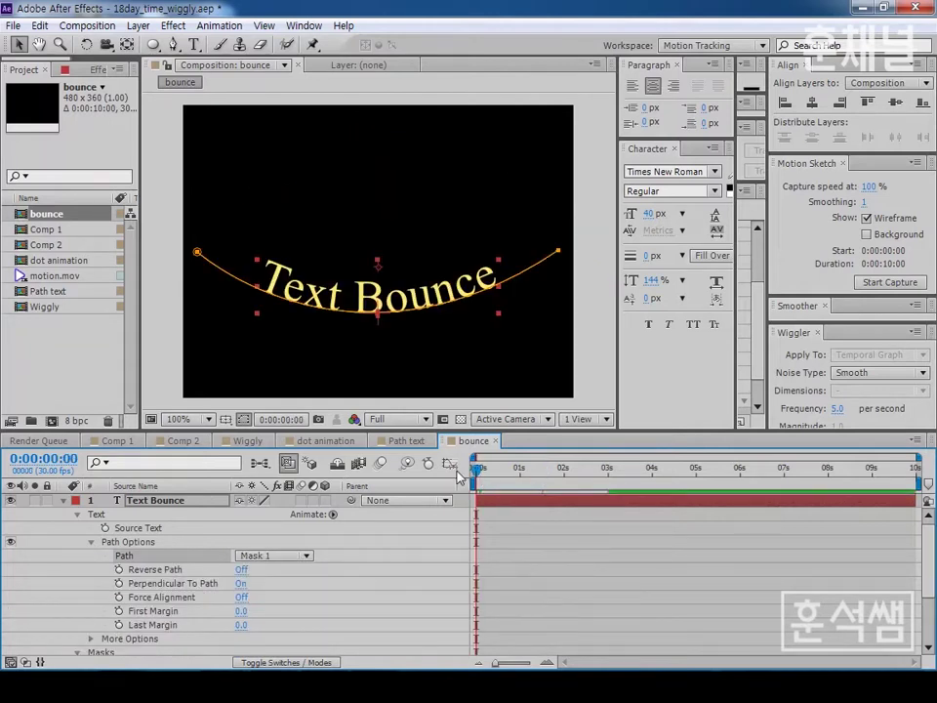
pyautogui.press('space')
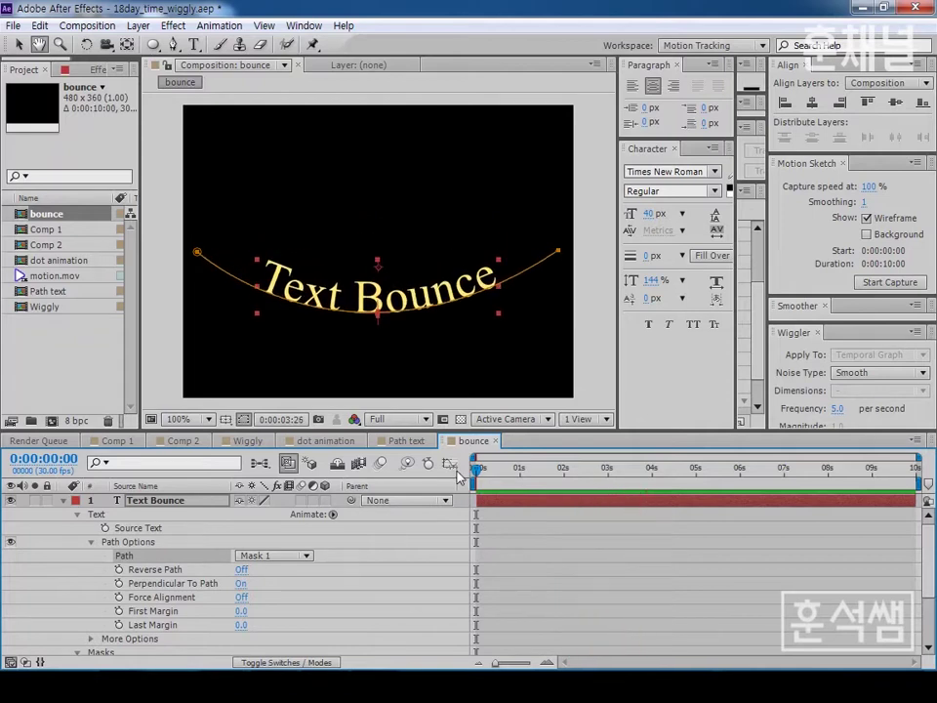
pyautogui.click(472, 478)
pyautogui.click(475, 467)
pyautogui.press('space')
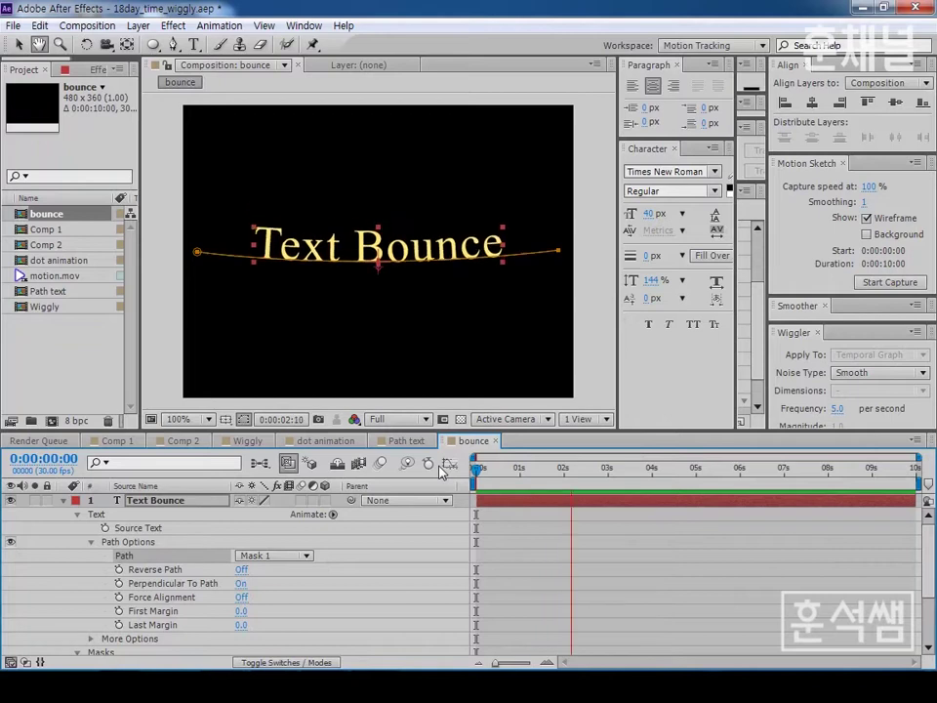
pyautogui.press('space')
pyautogui.click(491, 473)
pyautogui.press('space')
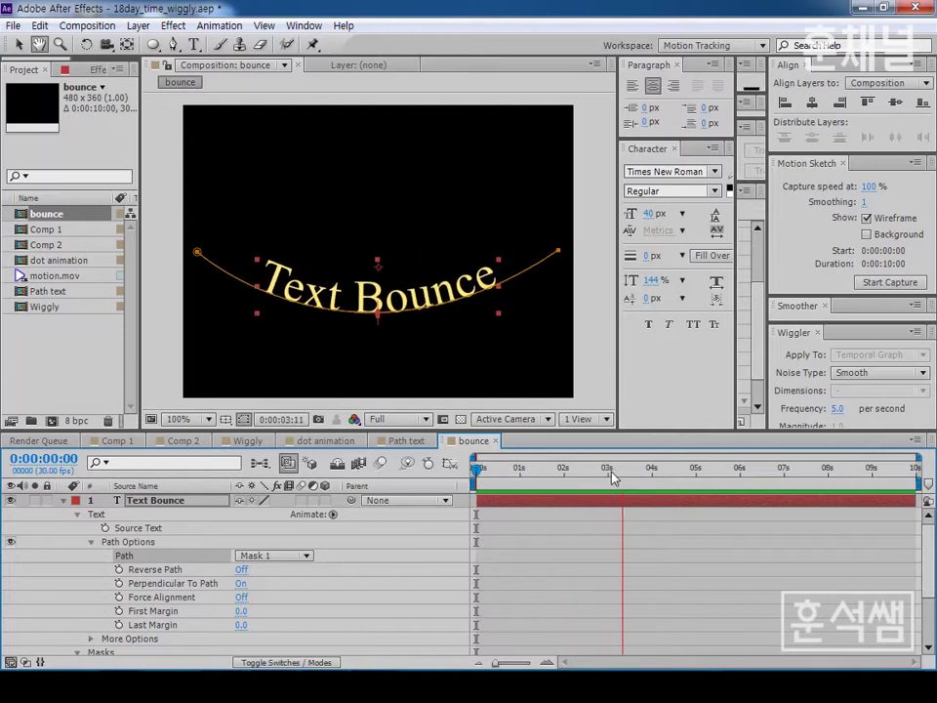
pyautogui.press('space')
pyautogui.press('space')
pyautogui.moveTo(542, 477); pyautogui.dragTo(454, 464)
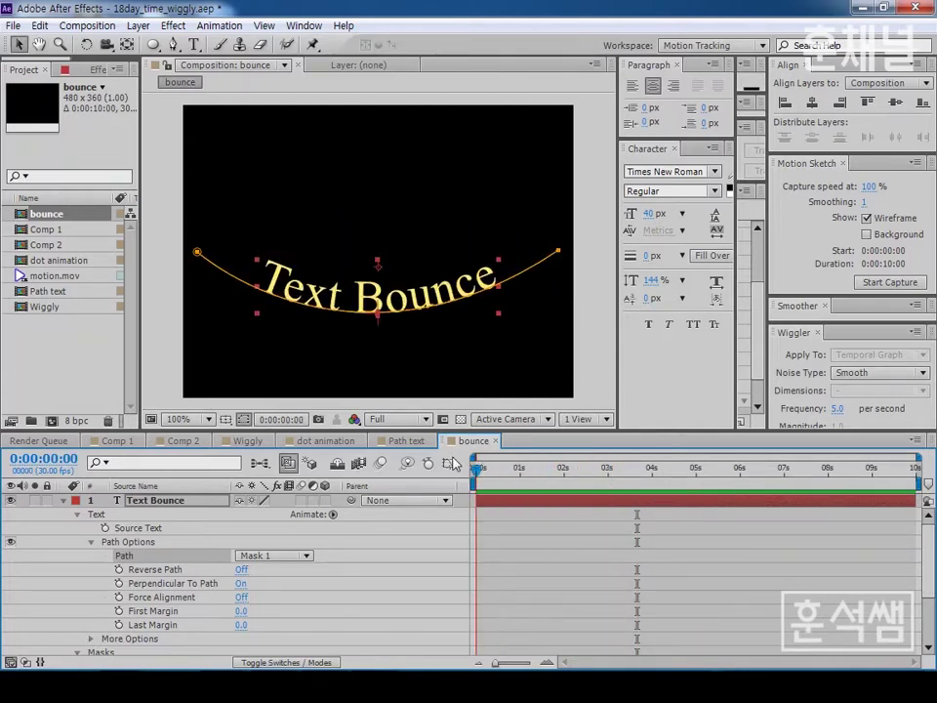
pyautogui.press('space')
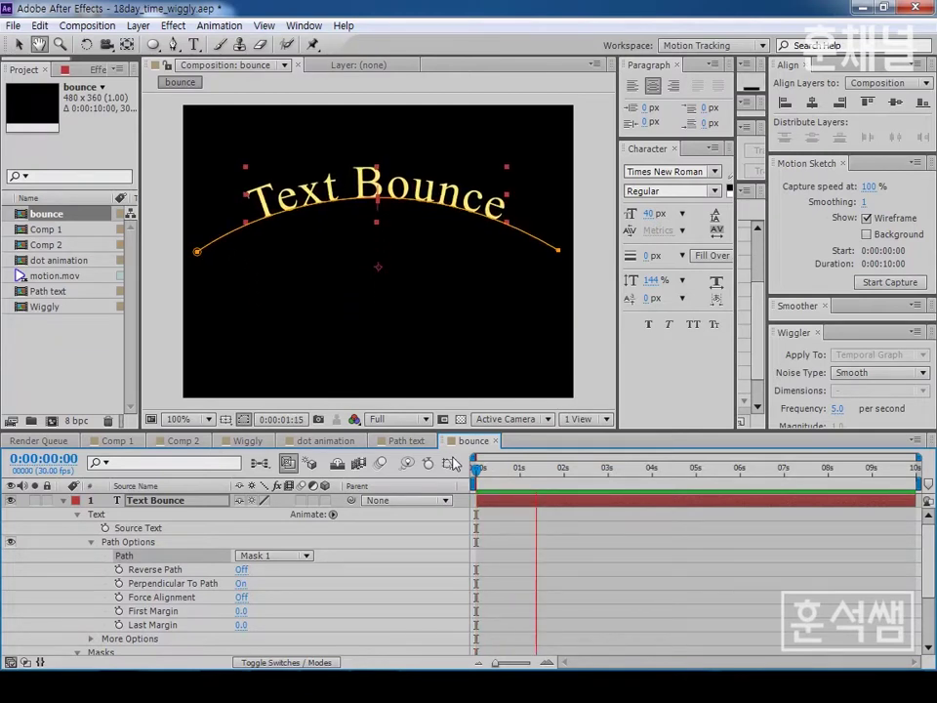
pyautogui.click(609, 473)
pyautogui.click(607, 472)
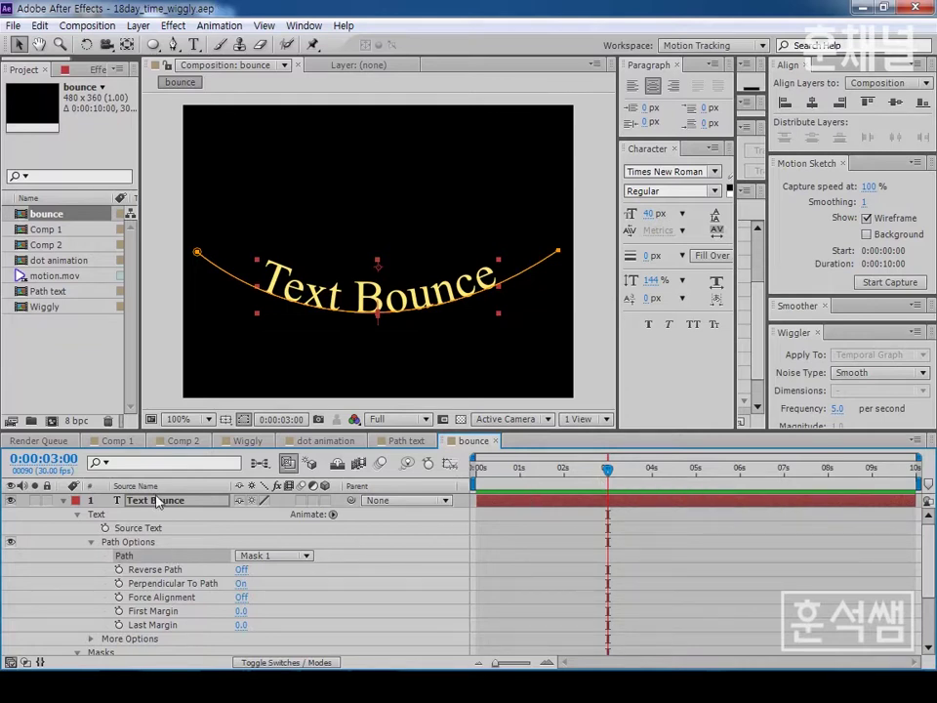
# - Select the 1:15 and 3:00 Mask Path keyframes and paste a copy at 4:15
pyautogui.scroll(-1, 168, 566)
pyautogui.scroll(-2, 168, 566)
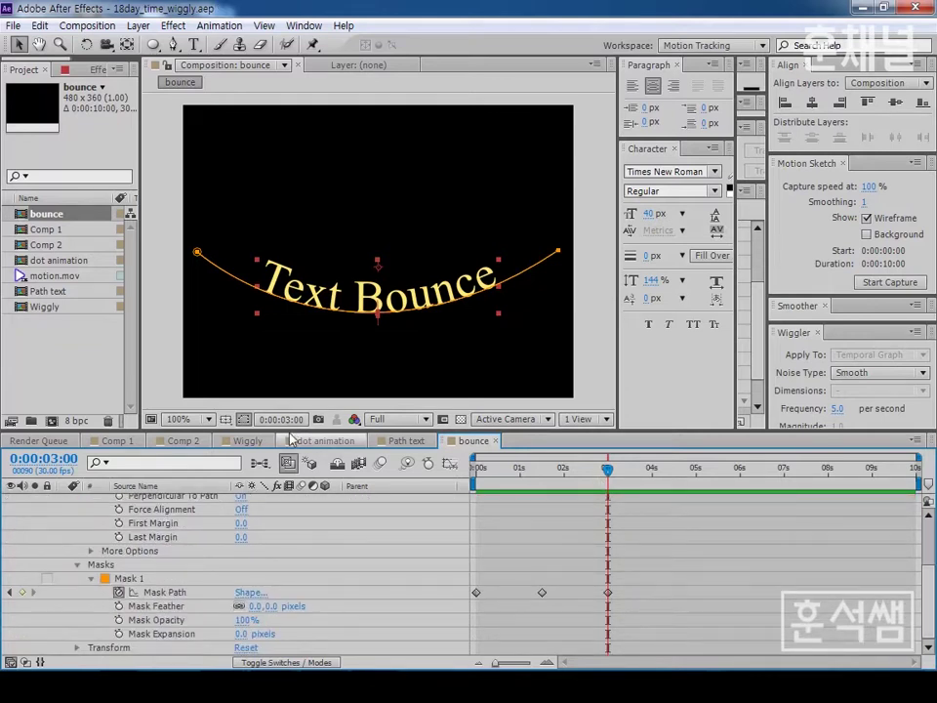
pyautogui.moveTo(293, 431); pyautogui.dragTo(293, 358)
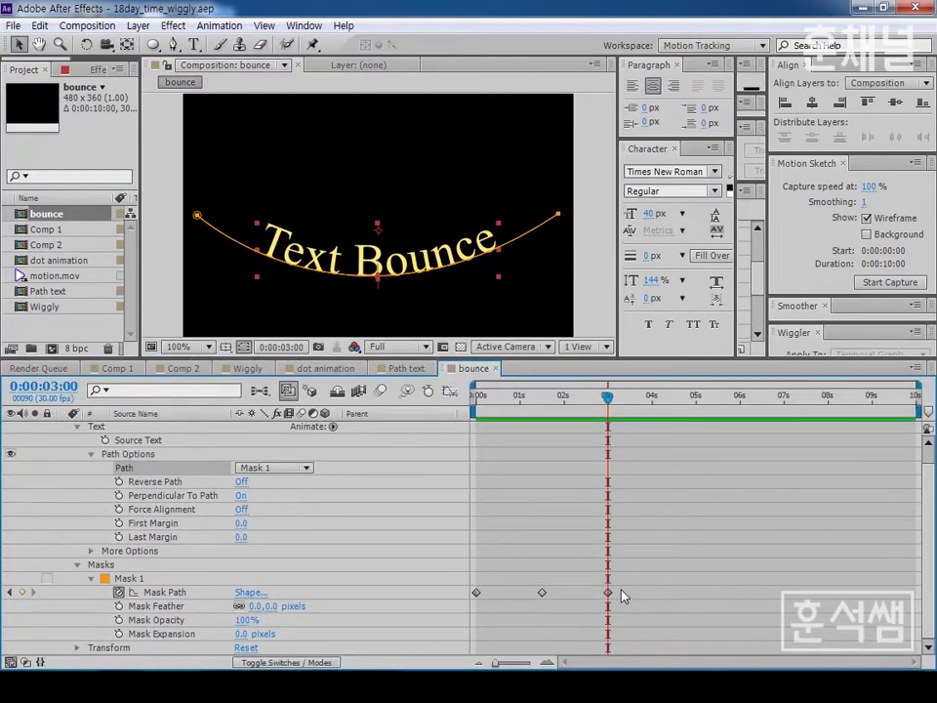
pyautogui.moveTo(622, 590); pyautogui.dragTo(540, 600)
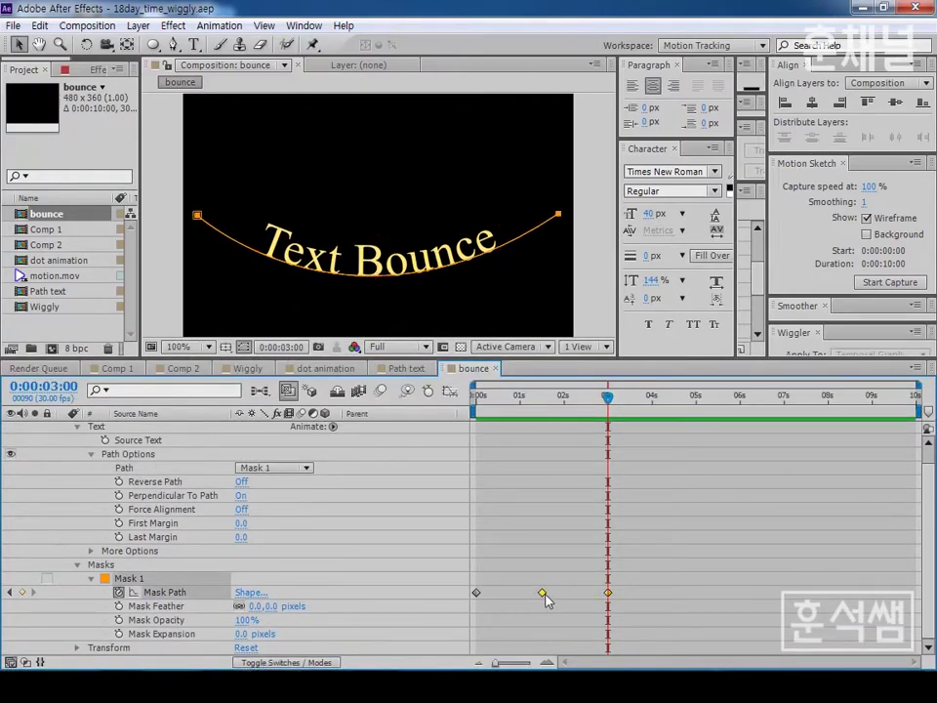
pyautogui.moveTo(544, 598)
pyautogui.click(674, 400)
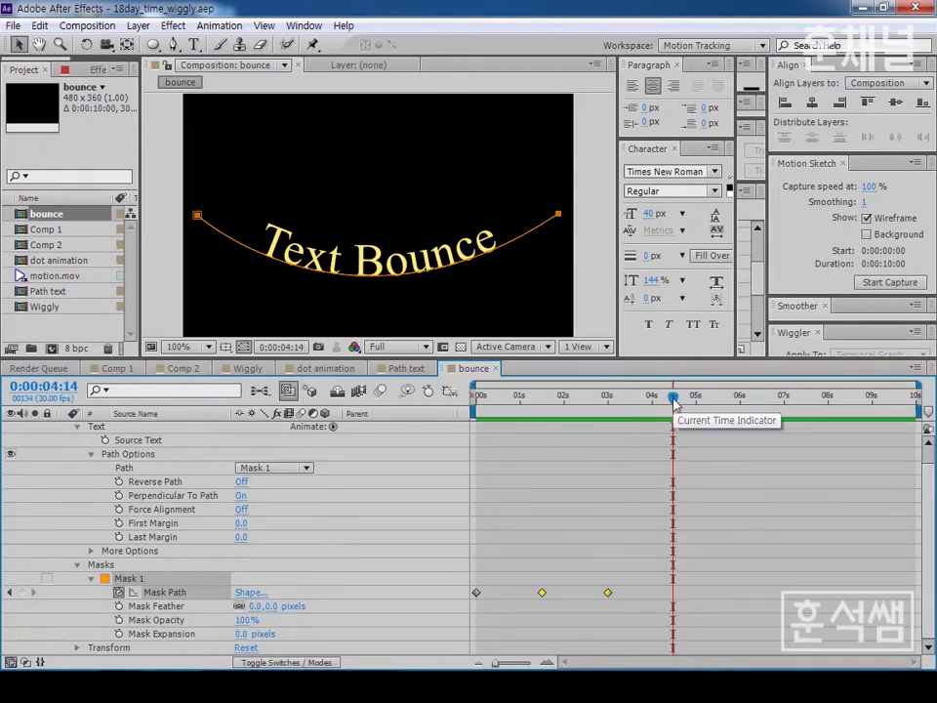
pyautogui.moveTo(674, 402); pyautogui.dragTo(675, 403)
pyautogui.hotkey('ctrl', 'v')
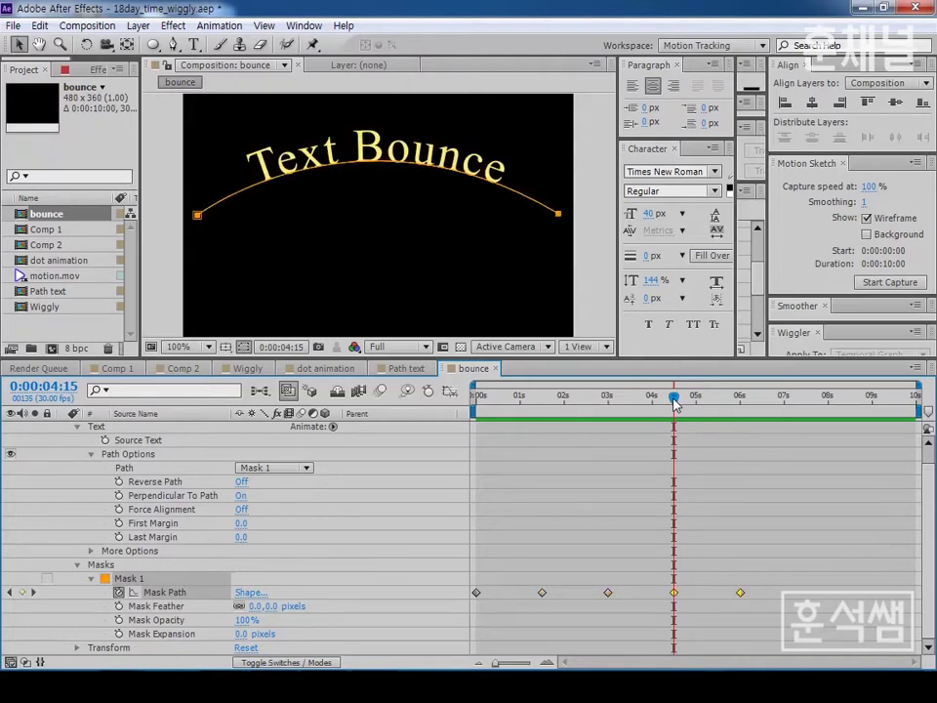
# - Paste the bounce keyframes again at 7:15 and preview the extended bounce
pyautogui.click(806, 400)
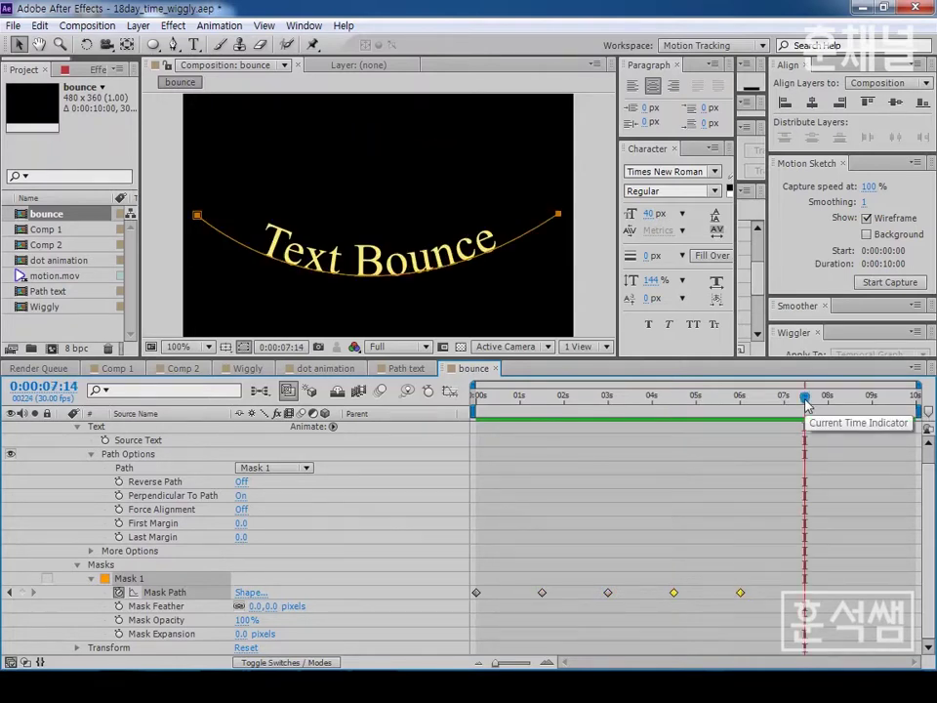
pyautogui.moveTo(805, 402); pyautogui.dragTo(807, 404)
pyautogui.hotkey('ctrl', 'v')
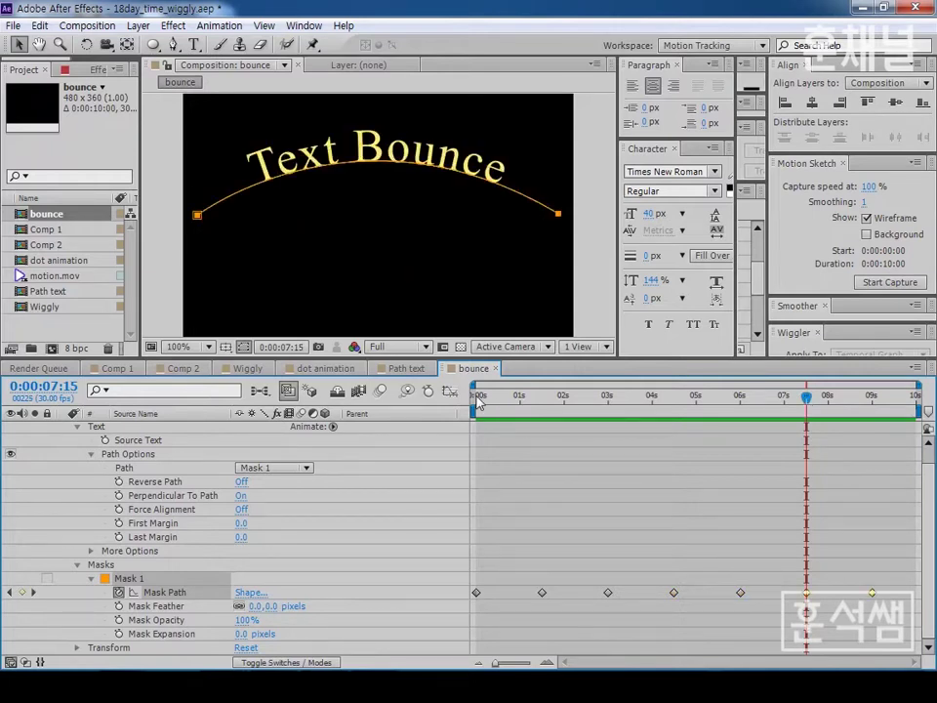
pyautogui.click(478, 400)
pyautogui.press('space')
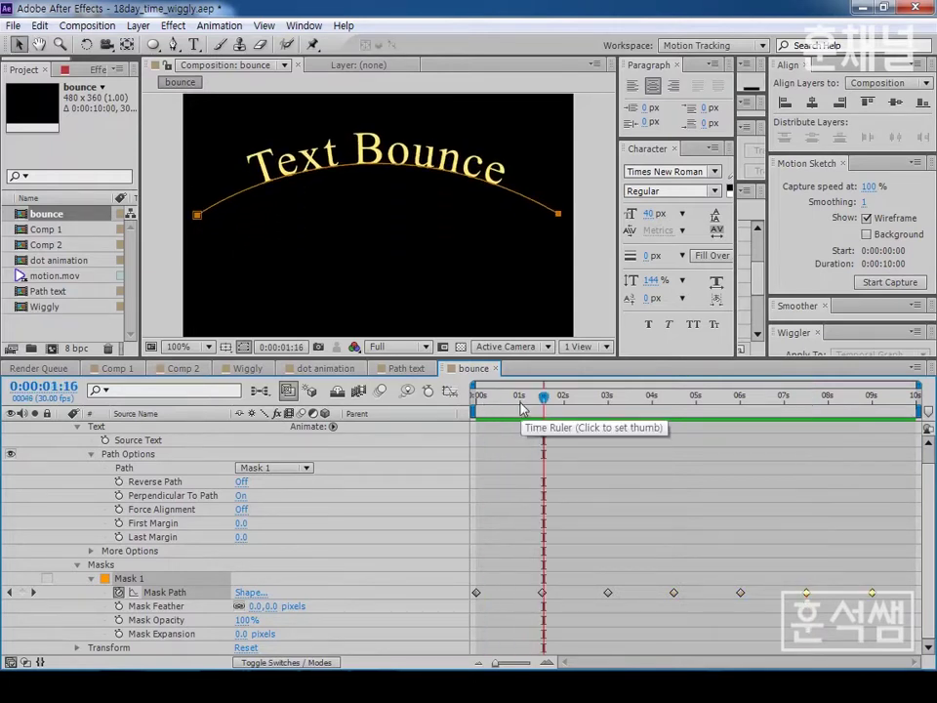
pyautogui.moveTo(523, 407)
pyautogui.mouseDown()
pyautogui.moveTo(795, 403)
pyautogui.moveTo(570, 406)
pyautogui.mouseUp()
pyautogui.press('space')
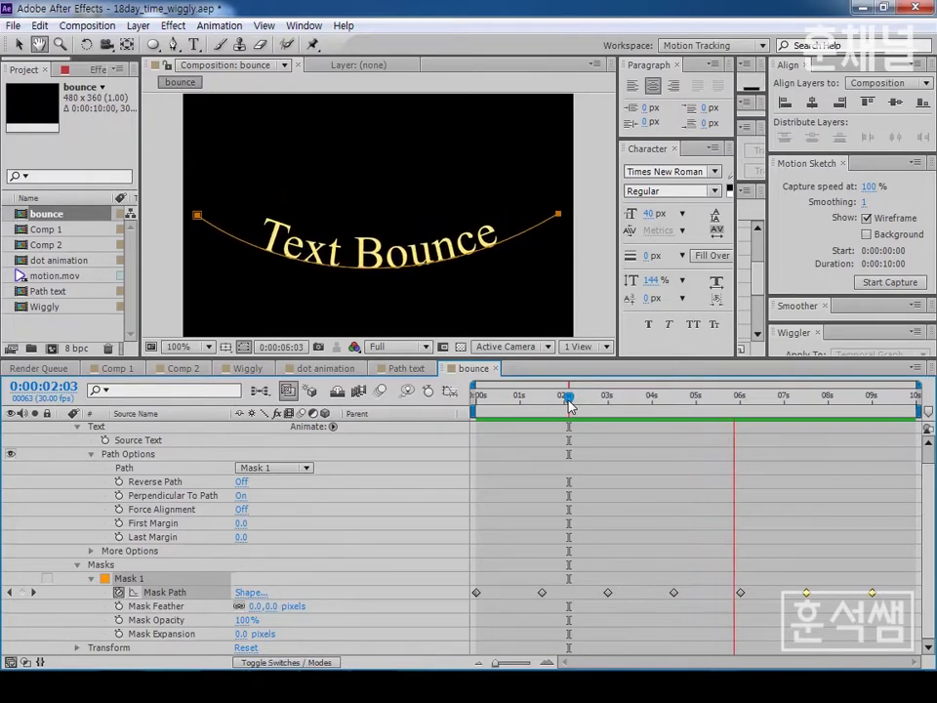
# - Preview the bouncing text from 2:04, then save 18day_time_wiggly.aep
pyautogui.press('space')
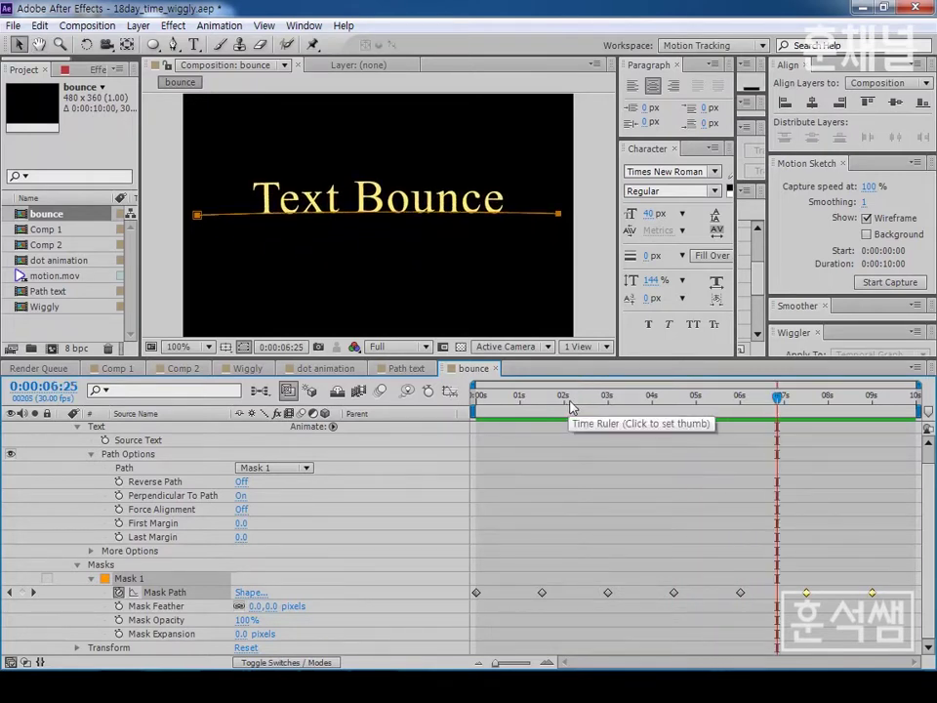
pyautogui.click(569, 399)
pyautogui.press('space')
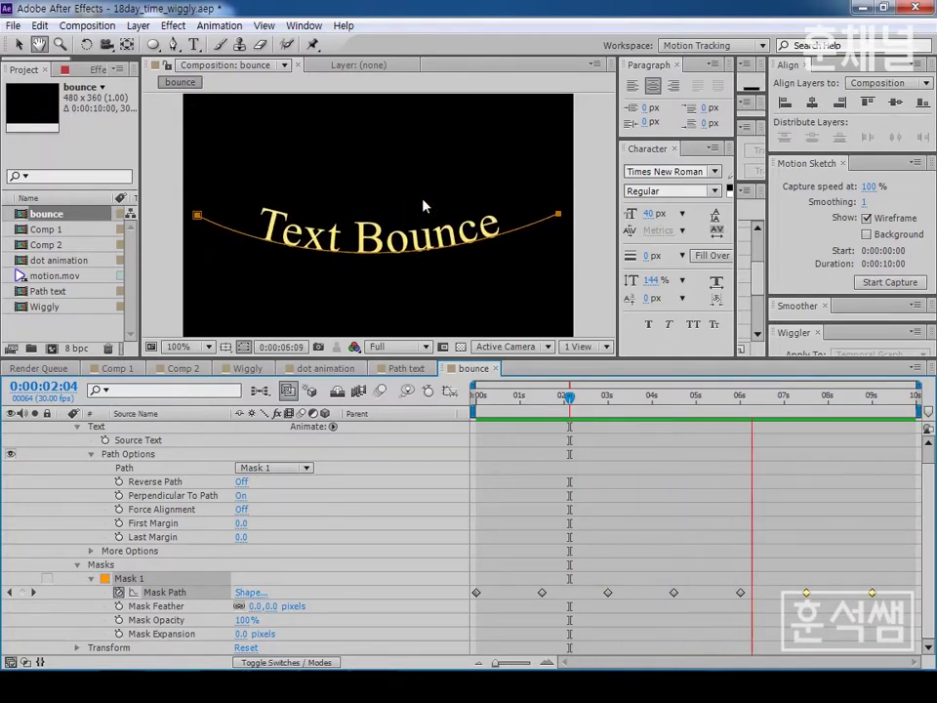
pyautogui.press('space')
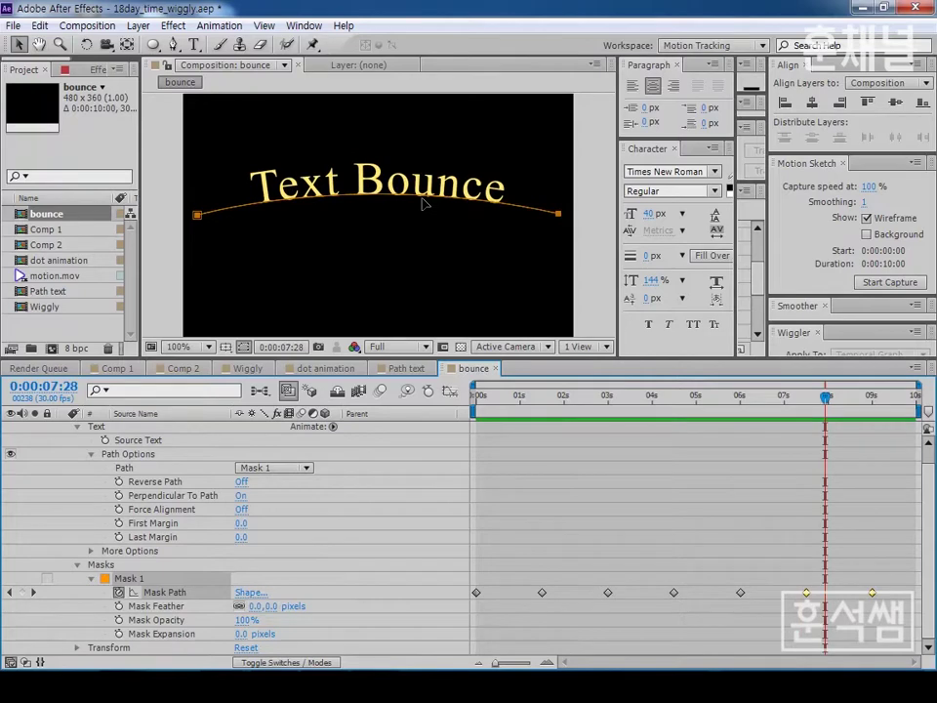
pyautogui.hotkey('ctrl', 's')
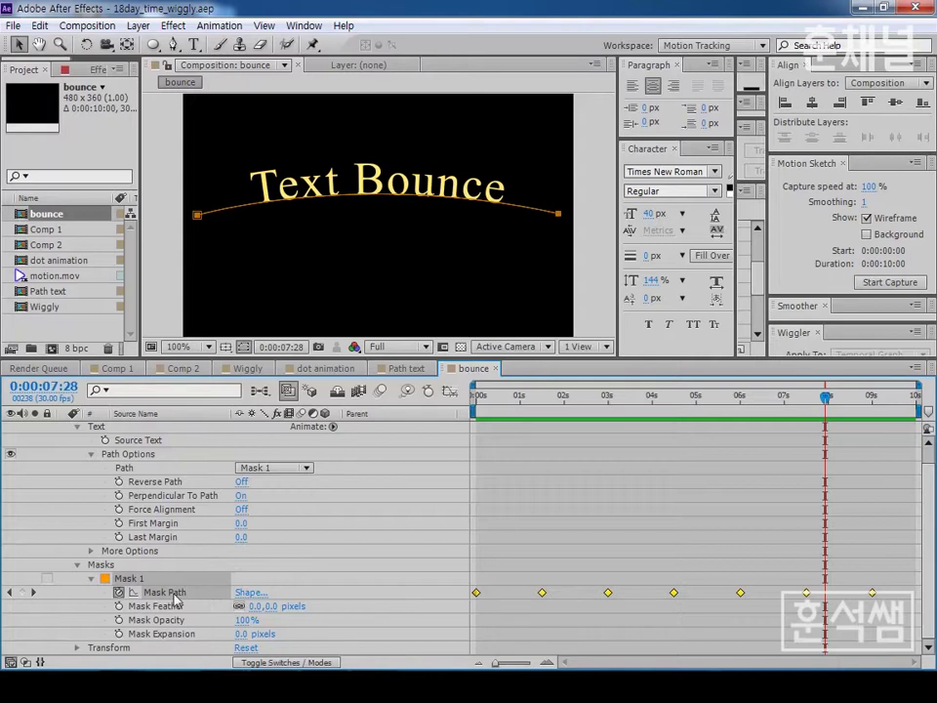
# - Apply Keyframe Assistant > Easy Ease to all Mask Path keyframes and preview from the start
pyautogui.rightClick(476, 594)
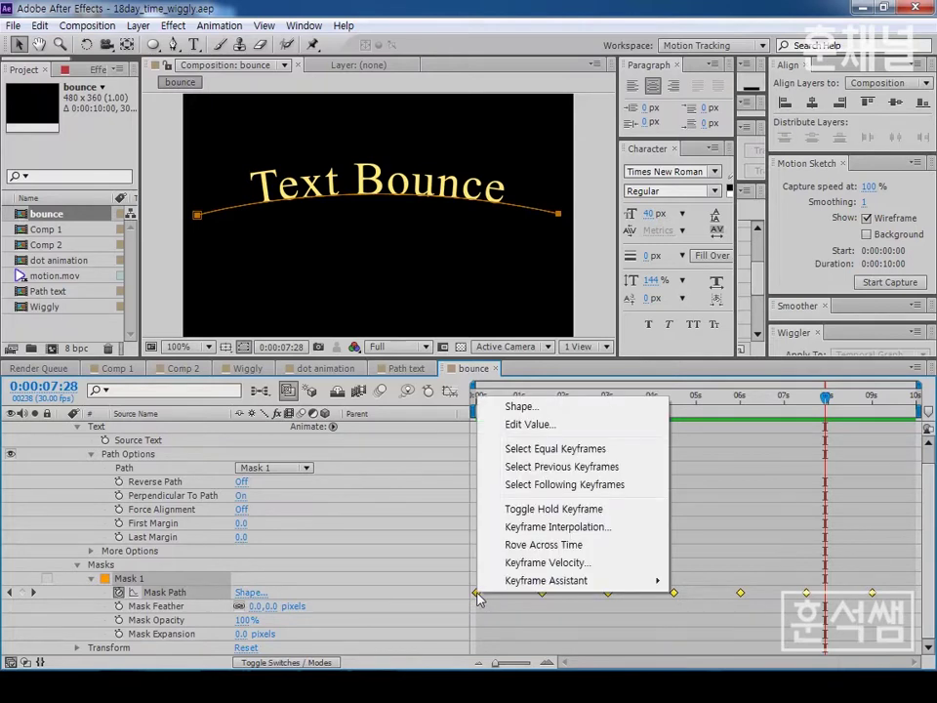
pyautogui.moveTo(490, 584)
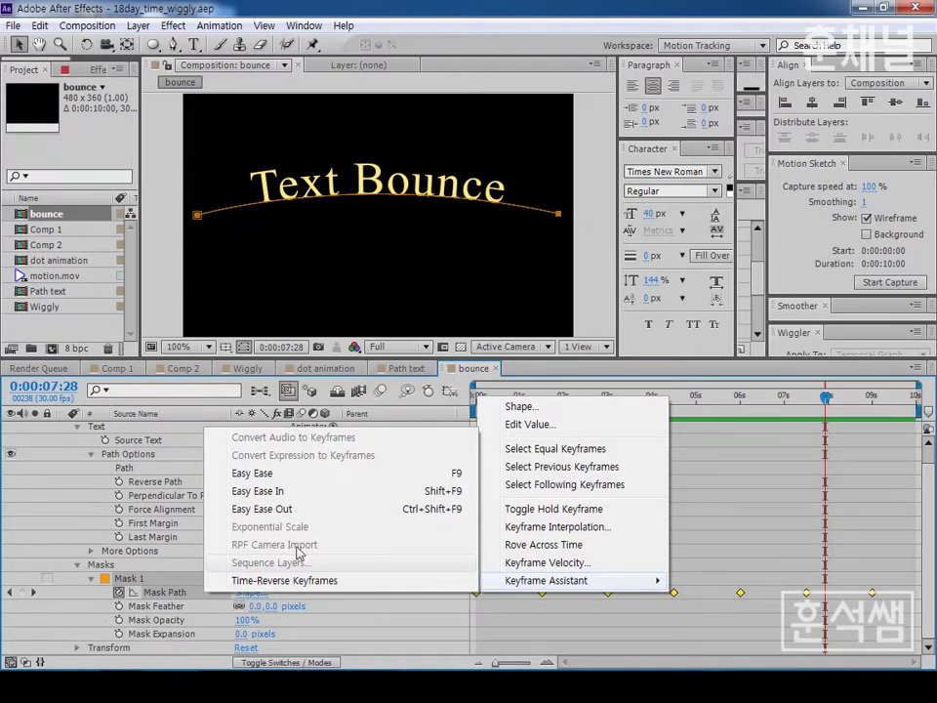
pyautogui.click(306, 473)
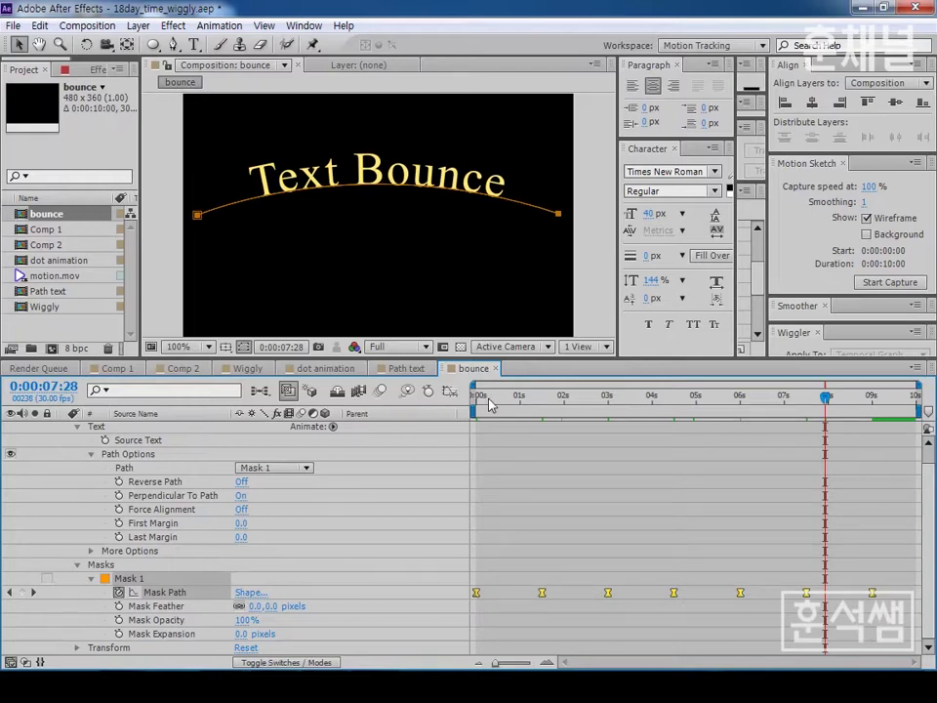
pyautogui.moveTo(490, 404); pyautogui.dragTo(469, 403)
pyautogui.press('space')
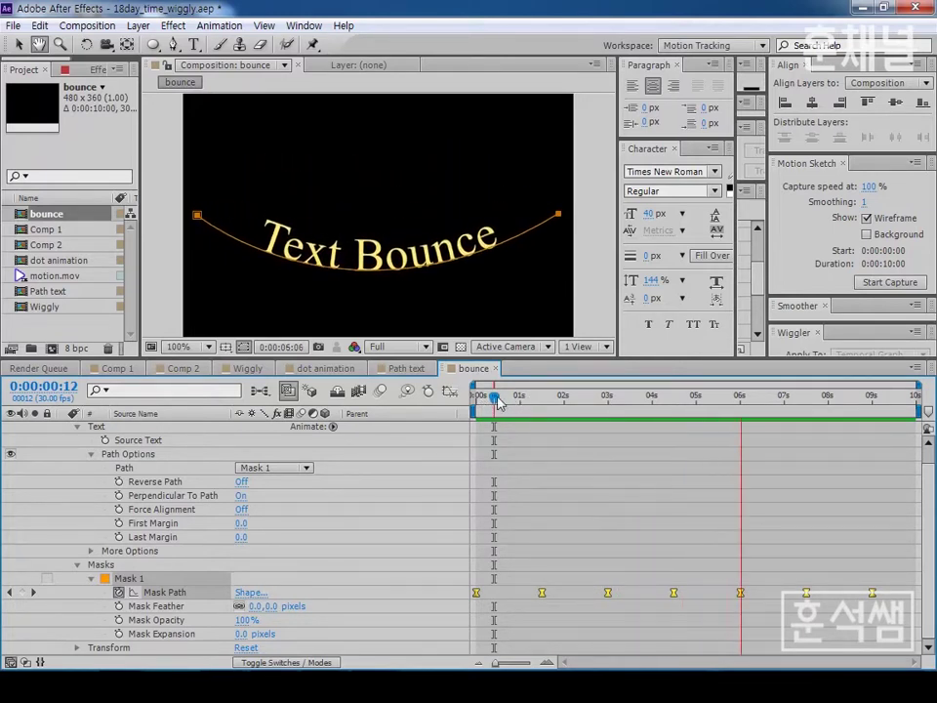
pyautogui.press('space')
pyautogui.rightClick(476, 593)
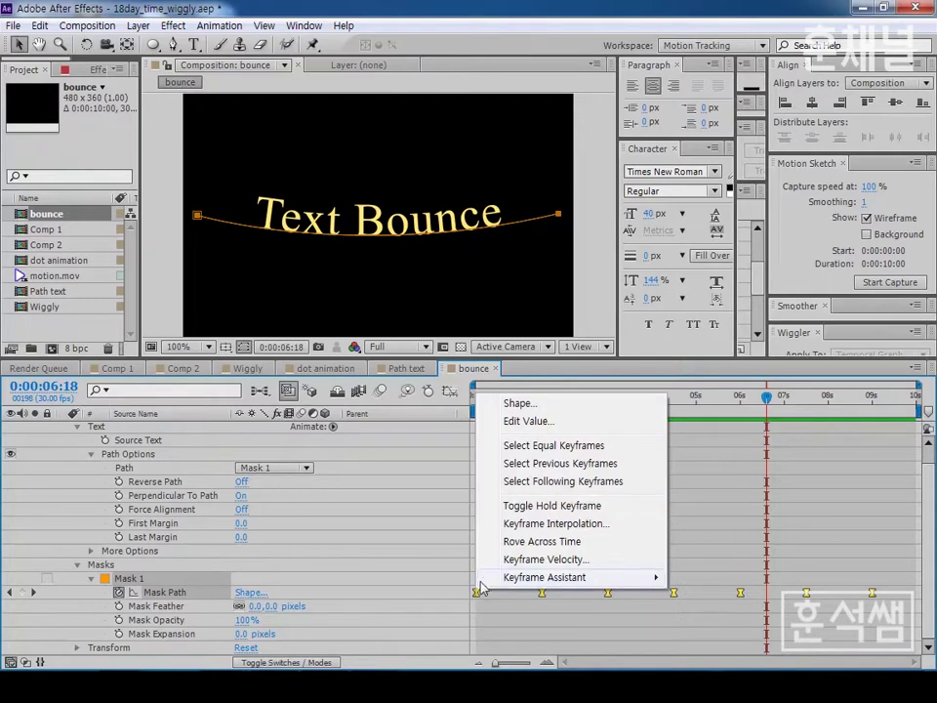
pyautogui.moveTo(486, 580)
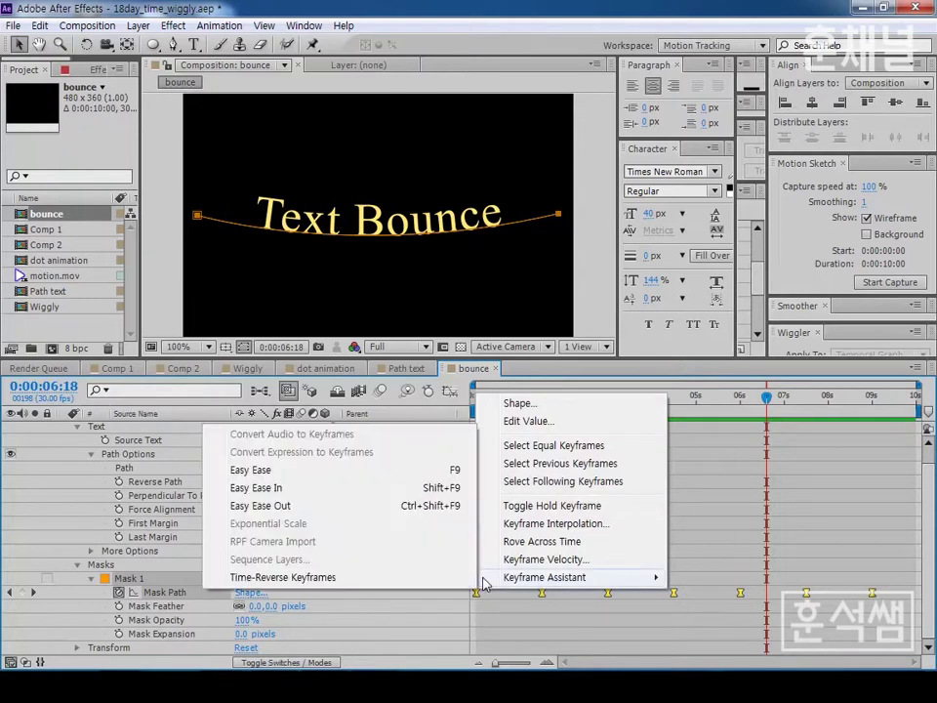
pyautogui.click(390, 470)
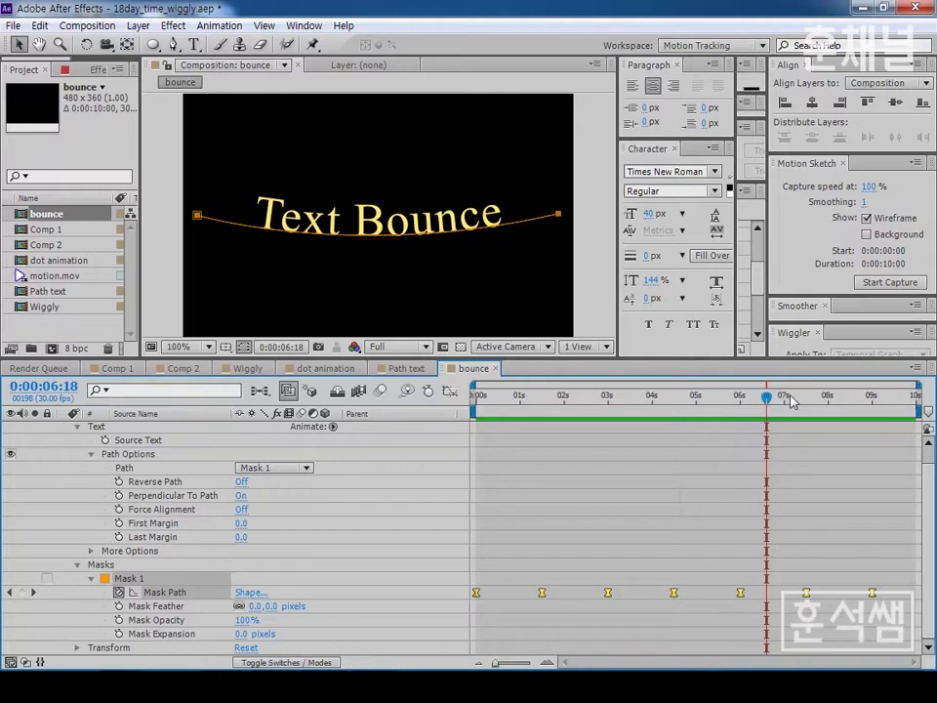
pyautogui.click(741, 404)
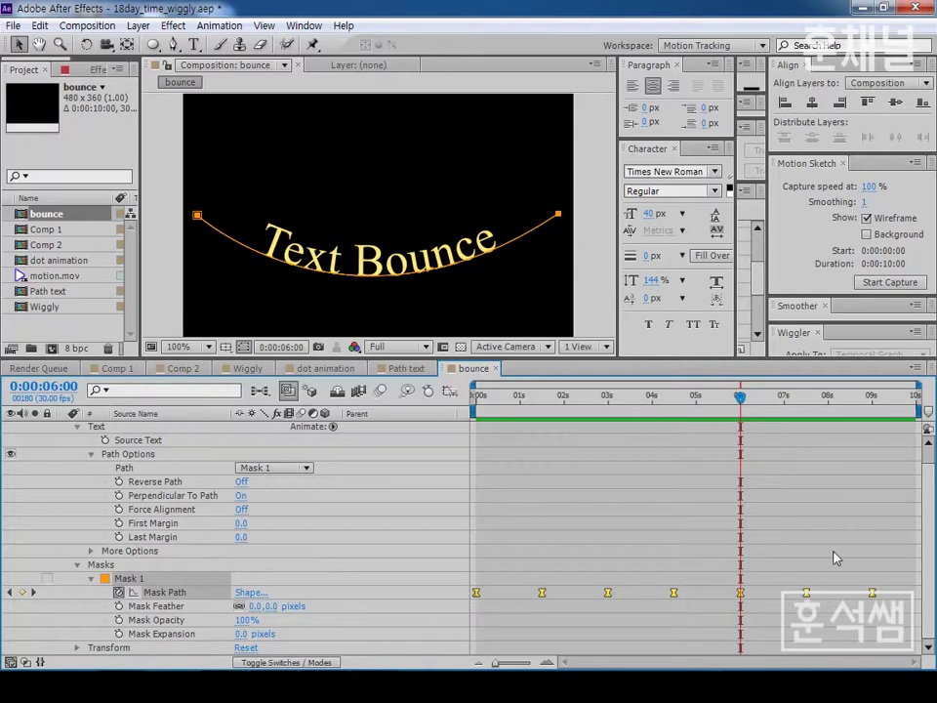
# - Squeeze the seven Mask Path keyframes into 0–6 seconds, ending at 6:00, and preview the bounce
pyautogui.moveTo(874, 594)
pyautogui.mouseDown()
pyautogui.moveTo(852, 593)
pyautogui.moveTo(870, 597)
pyautogui.mouseUp()
pyautogui.moveTo(874, 599); pyautogui.dragTo(742, 602)
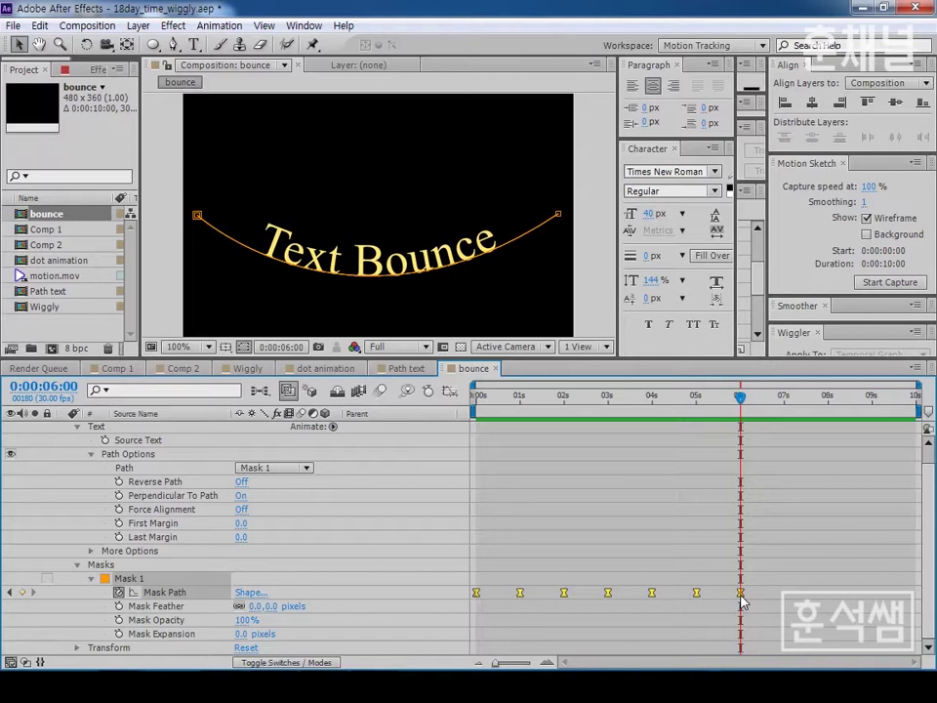
pyautogui.click(476, 403)
pyautogui.press('space')
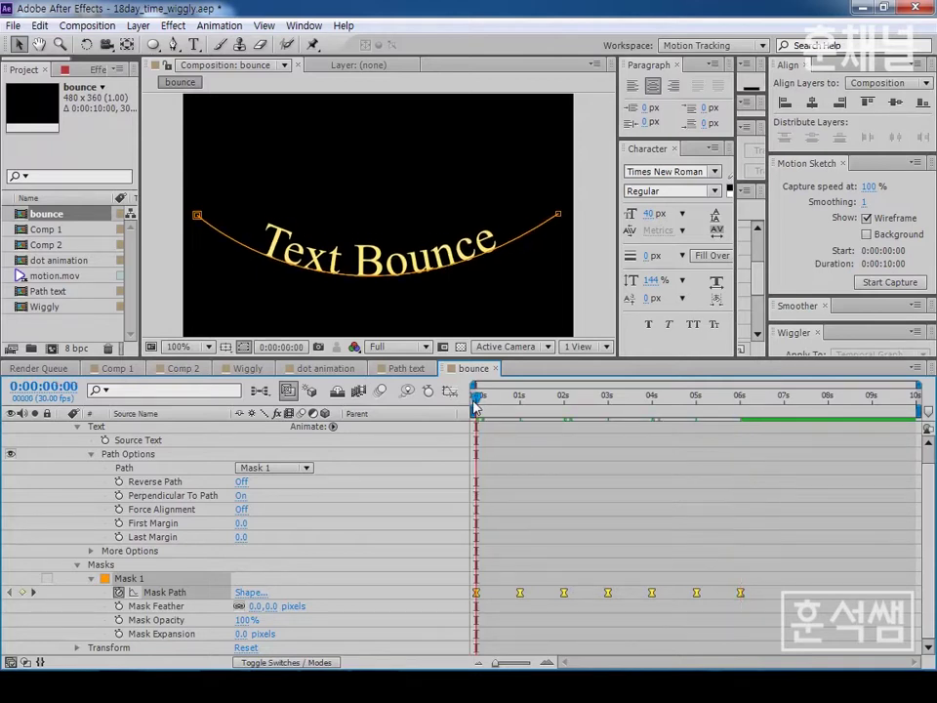